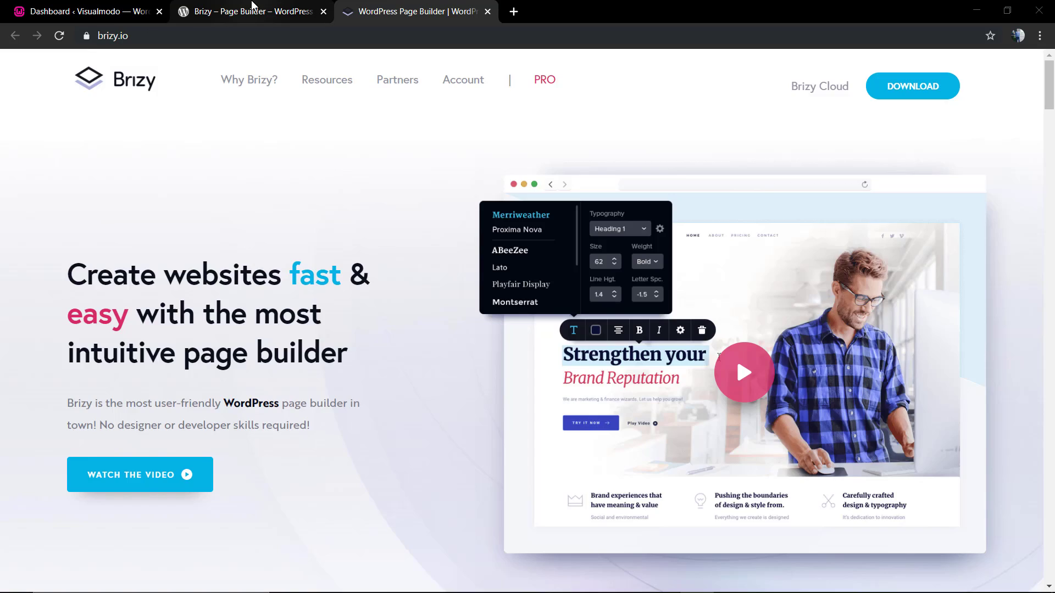
- Download the Brizy plugin from WordPress.org as brizy.1.0.100.zip and dismiss the download bar
click(254, 5)
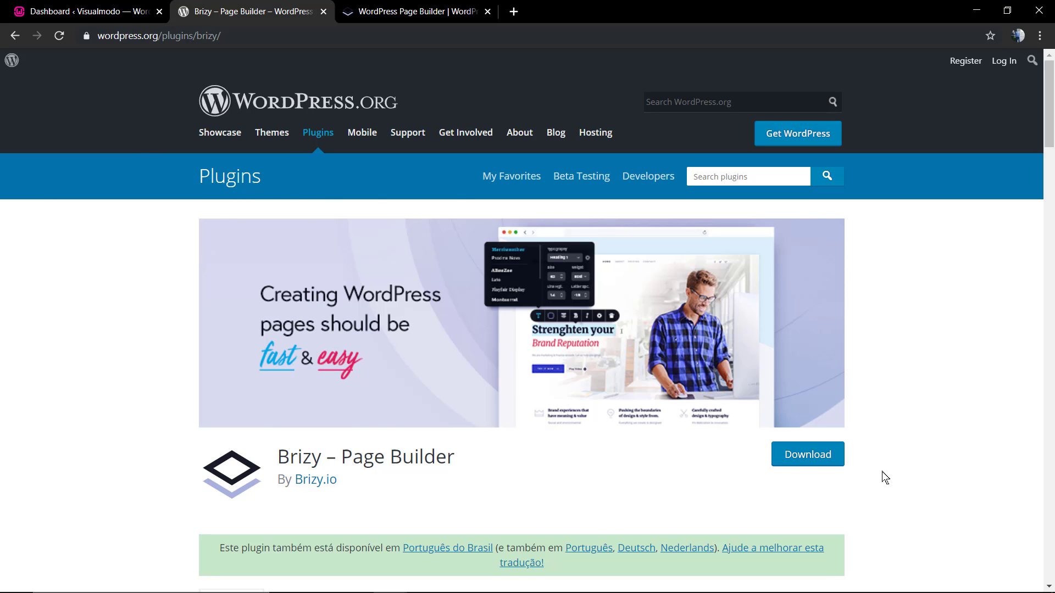
click(813, 466)
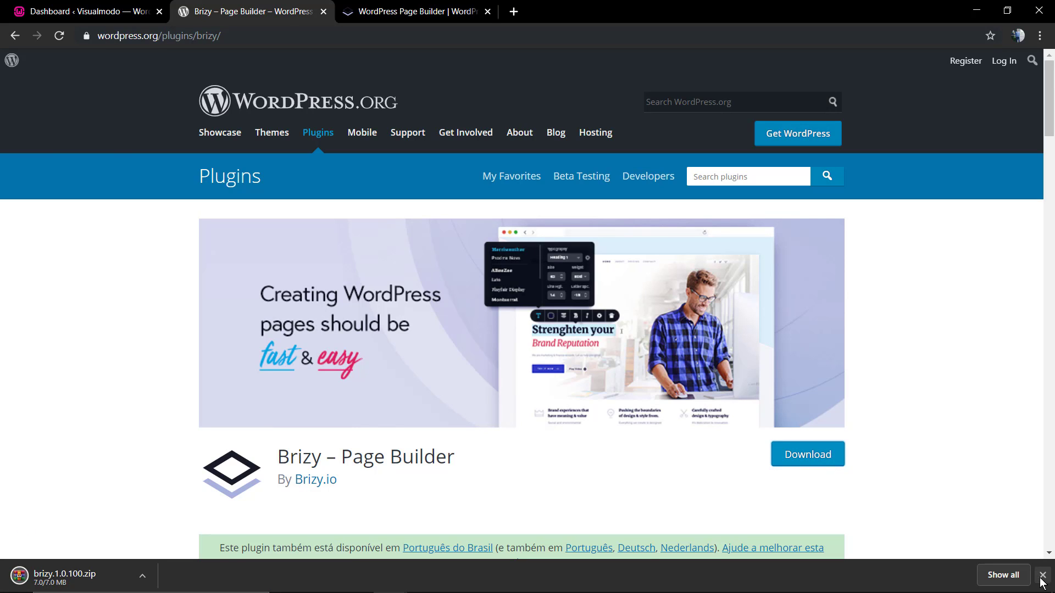
click(1042, 575)
- Return to the site's admin dashboard and go to Plugins > Add New
mouse_move(11, 61)
click(82, 12)
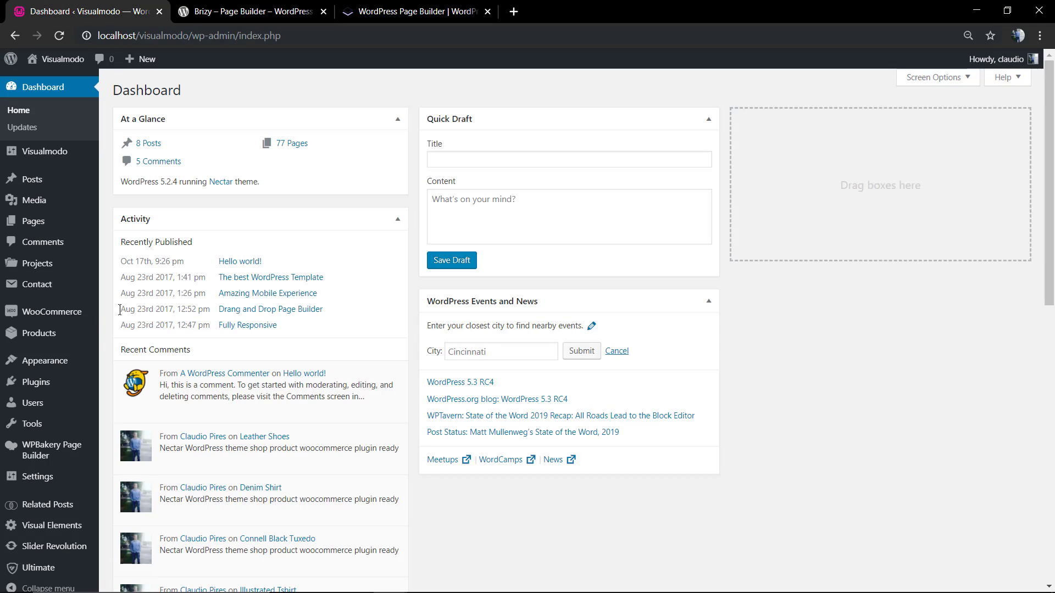
mouse_move(40, 360)
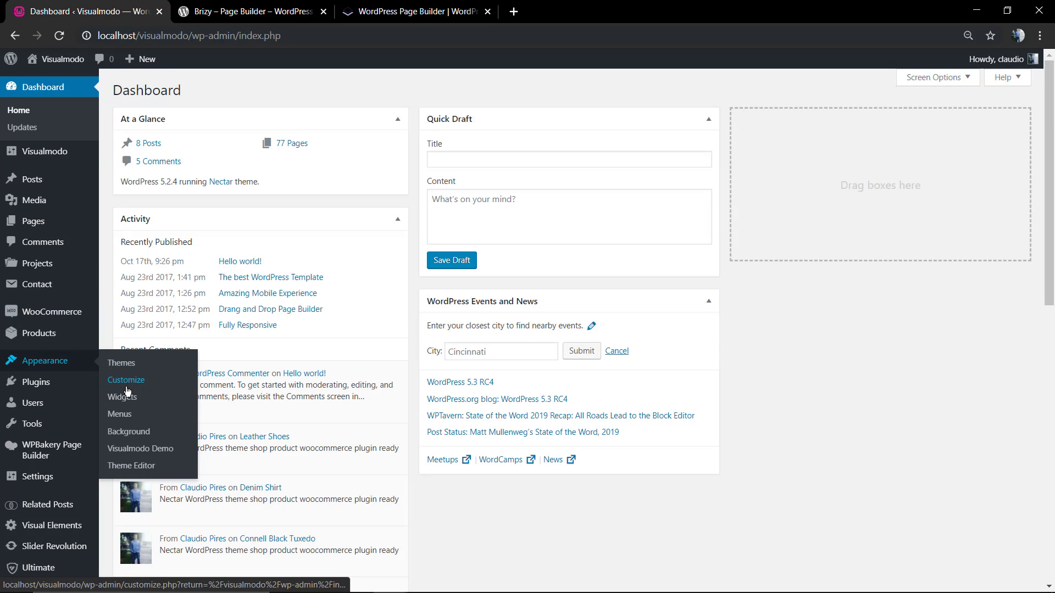
mouse_move(58, 388)
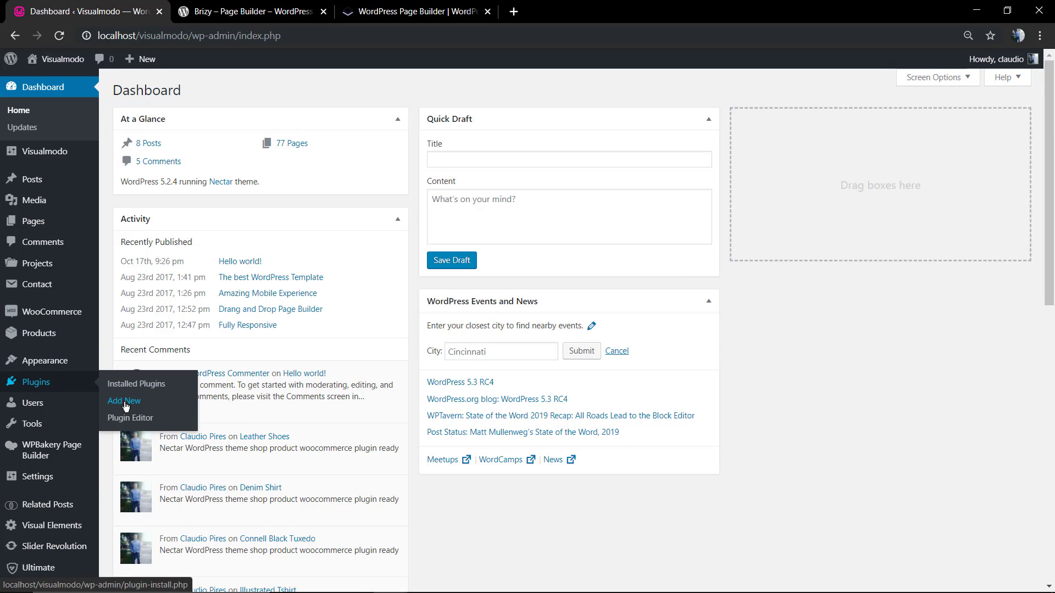
click(126, 407)
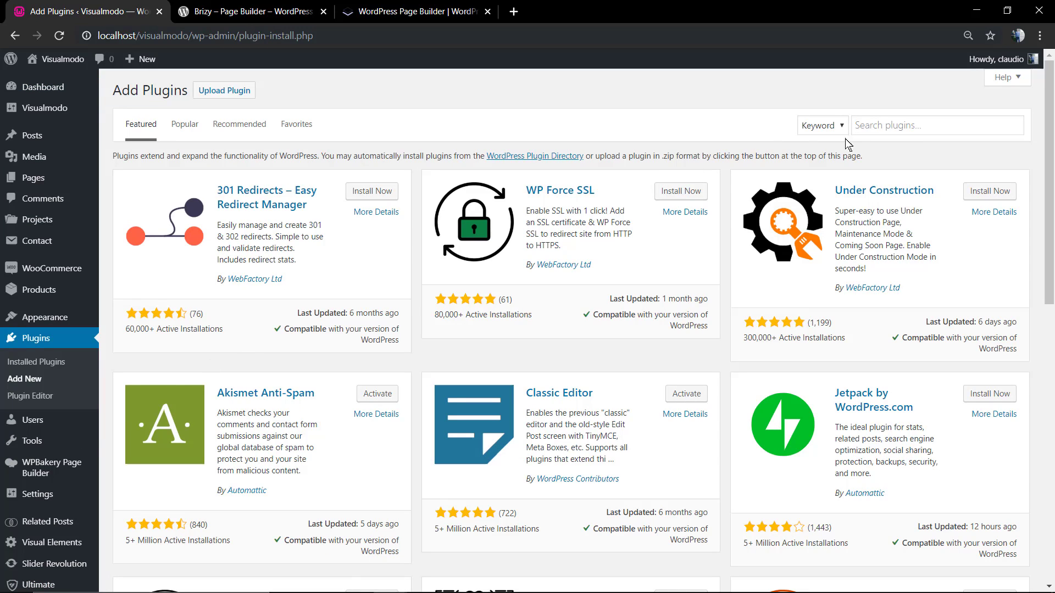
- Search plugins for 'brizy' and install Brizy – Page Builder
click(899, 126)
text(brizy)
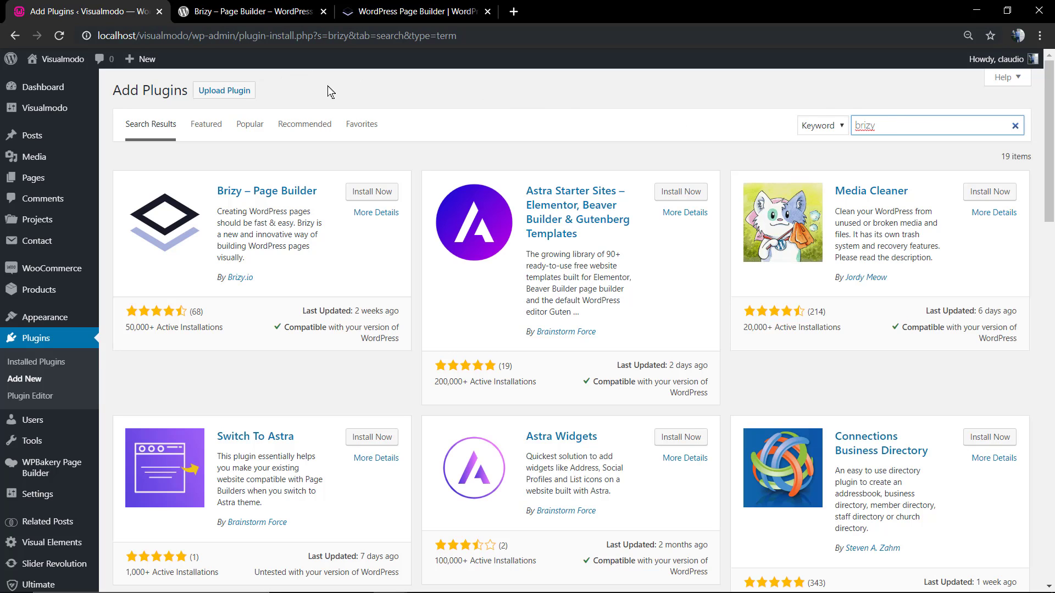
click(340, 91)
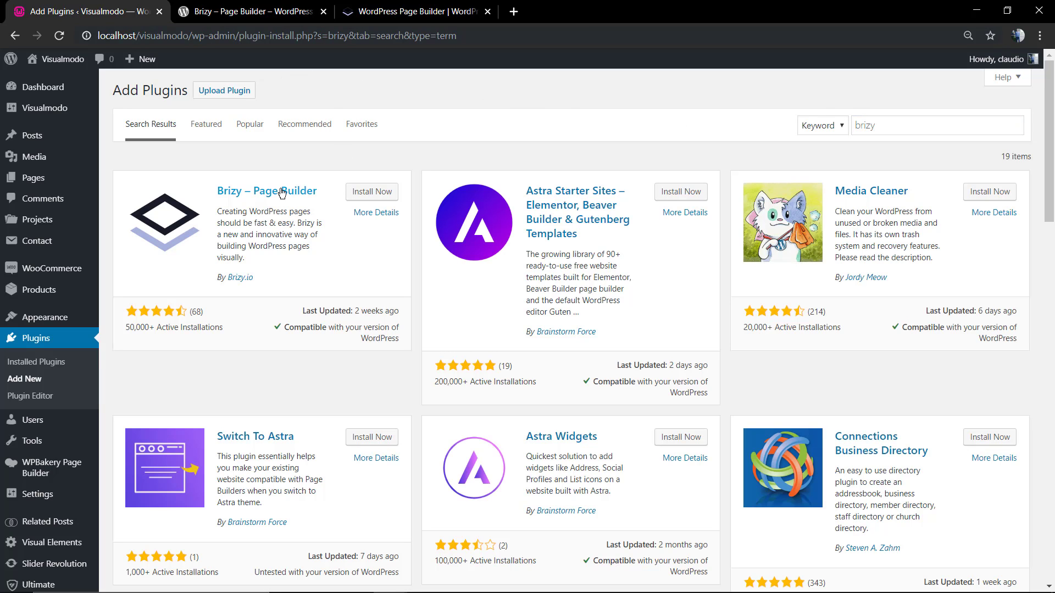
click(358, 193)
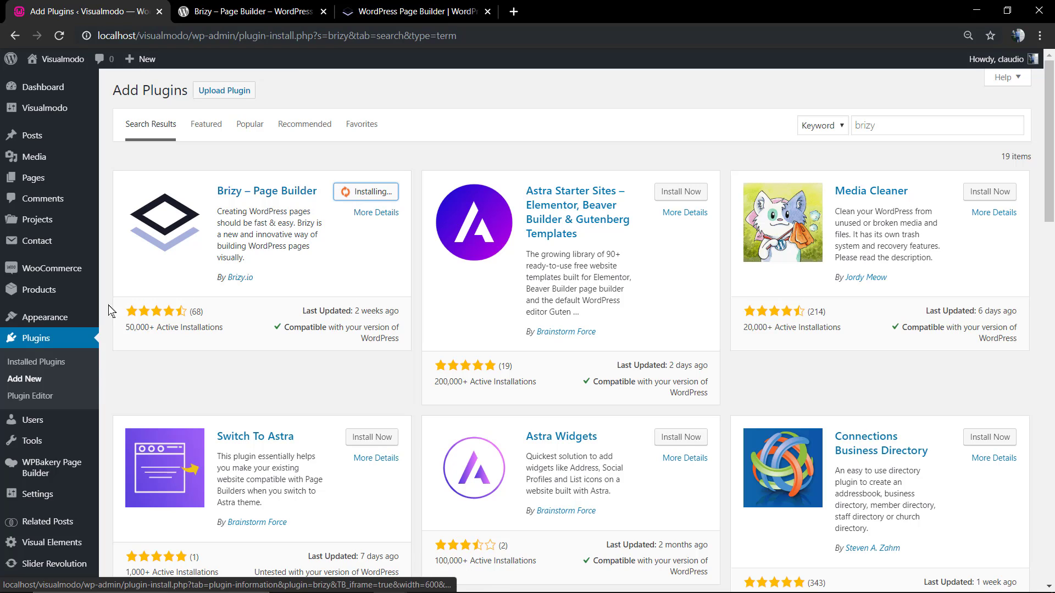
- Open Appearance > Themes in a new tab and review the active Nectar theme's details
mouse_move(47, 318)
right_click(114, 326)
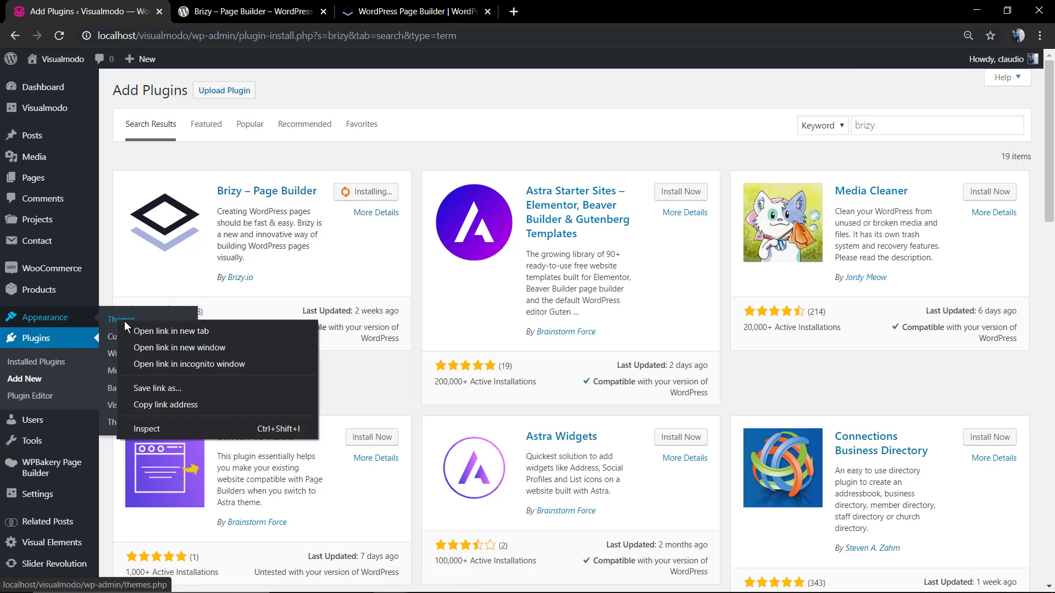
click(143, 333)
click(236, 12)
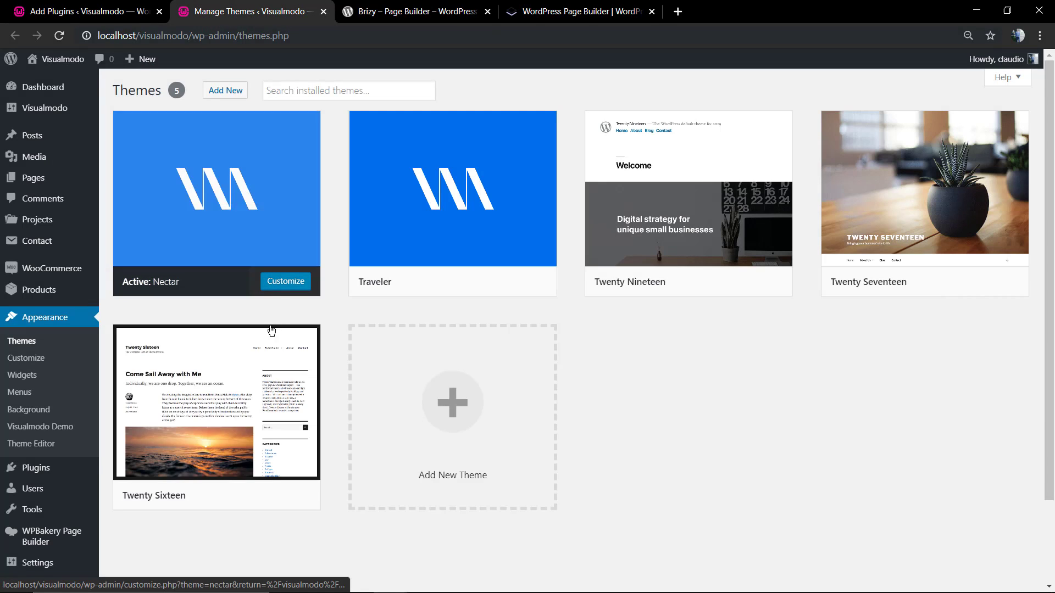
click(222, 204)
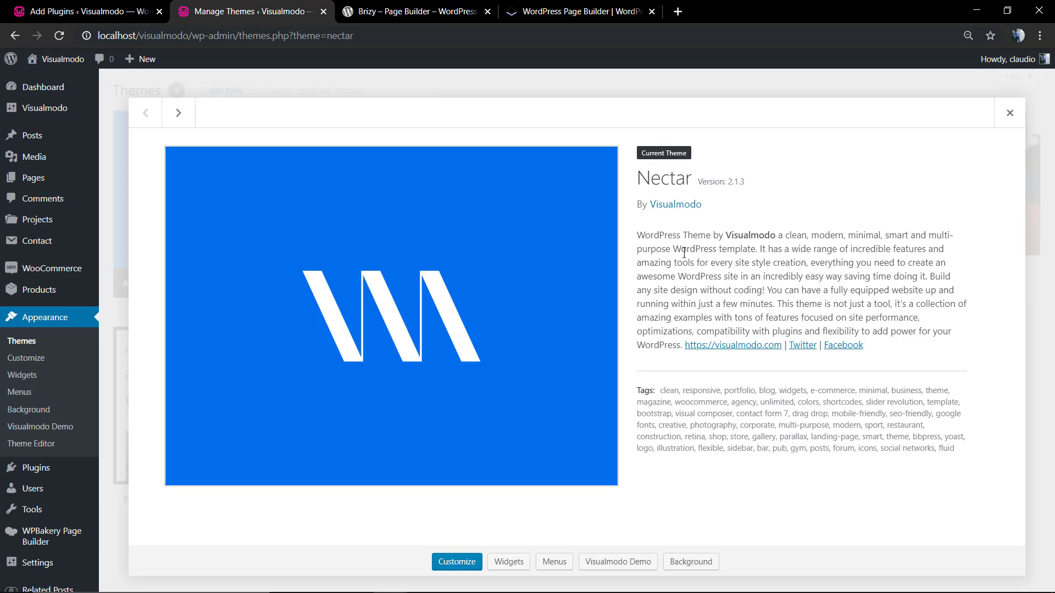
click(1009, 120)
- Activate Brizy – Page Builder from the 'brizy' plugin search results
click(118, 10)
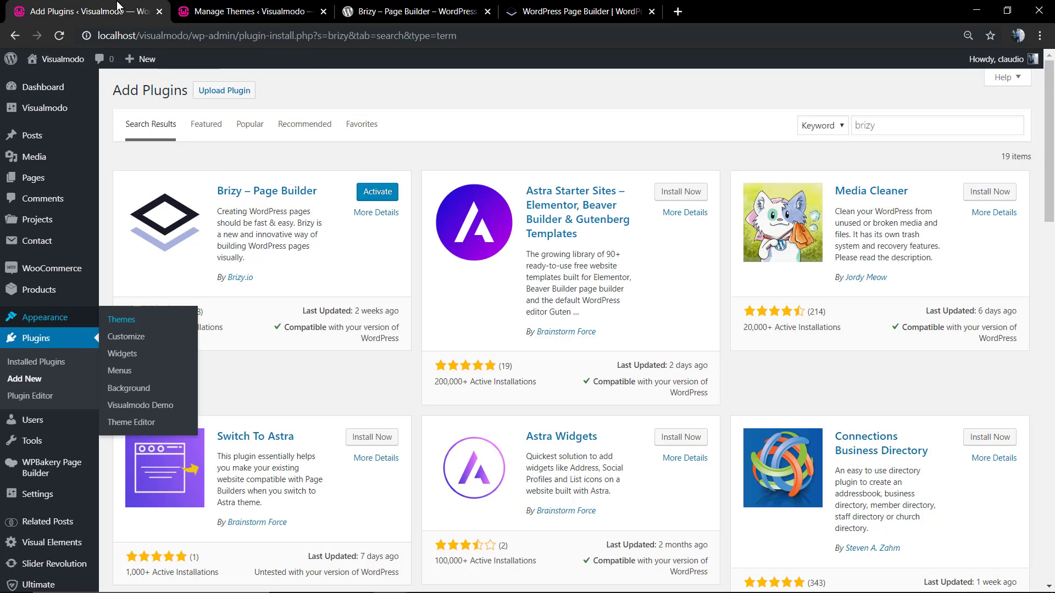
click(379, 193)
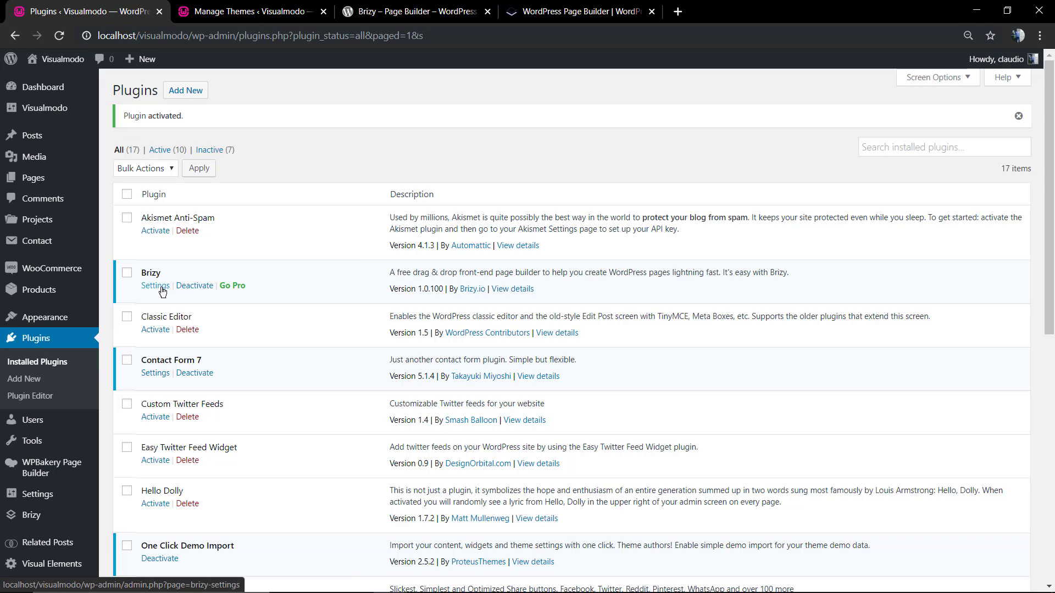
- Review Brizy's settings, including the Activate Brizy For option and the Role Manager access
click(161, 286)
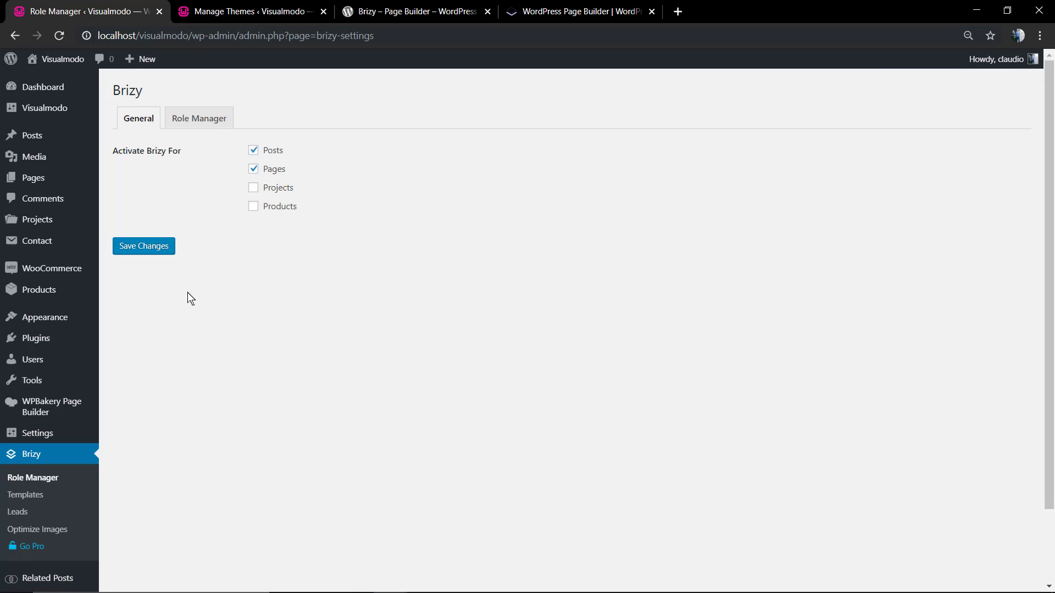
triple_click(138, 153)
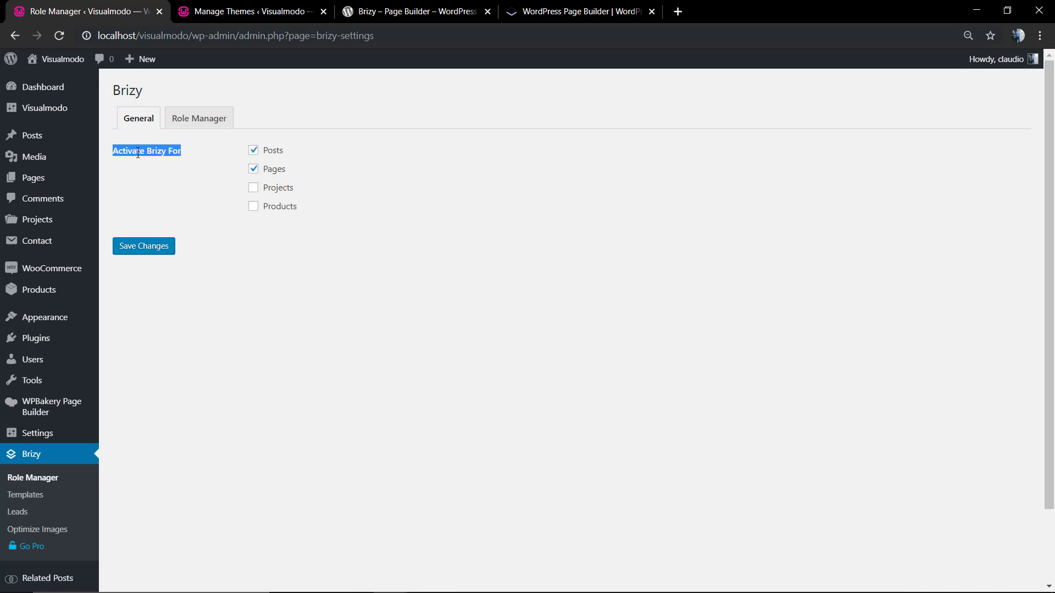
click(138, 154)
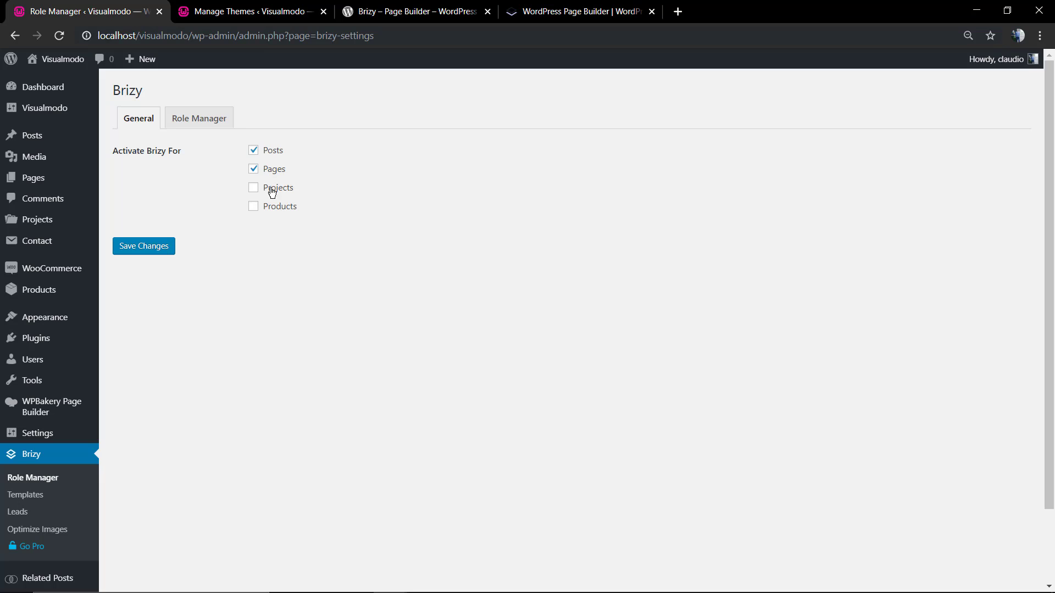
click(221, 117)
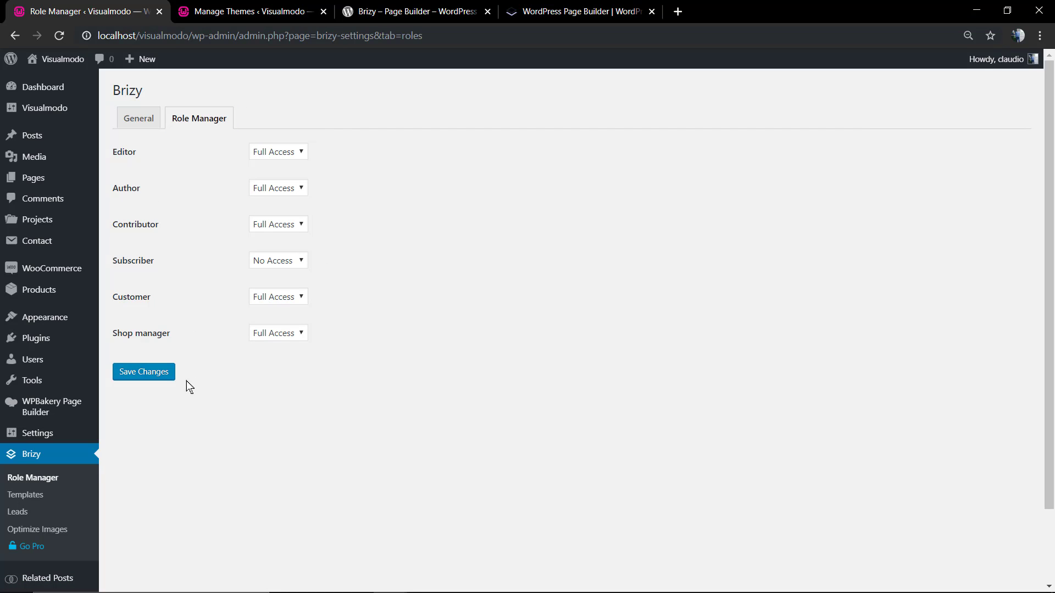
- Browse Brizy's Templates, Leads and Optimize Images pages, ending on the optimization overview
click(47, 497)
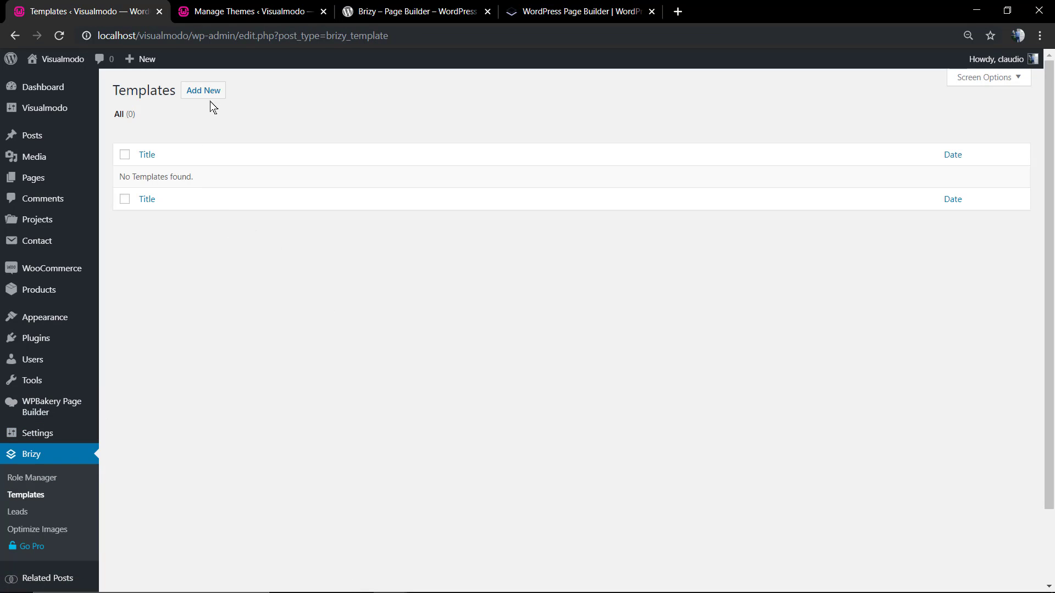
click(65, 512)
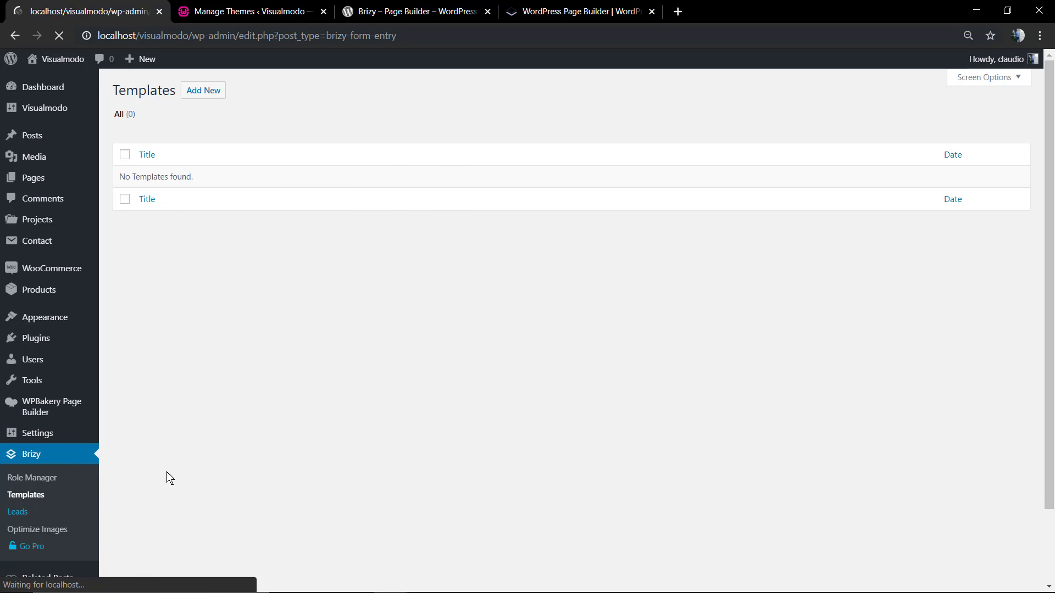
click(64, 529)
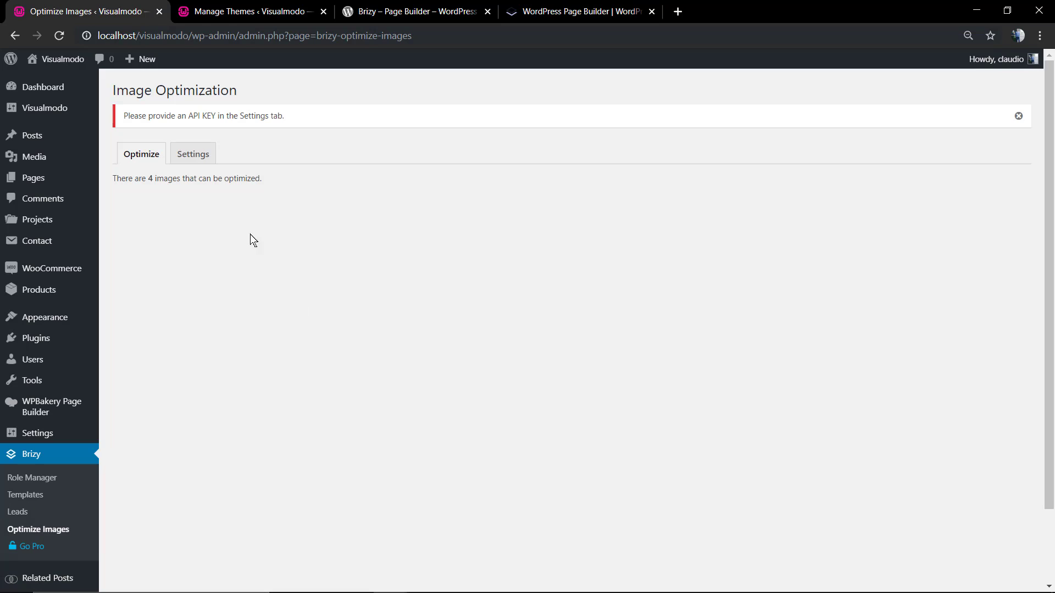
click(194, 156)
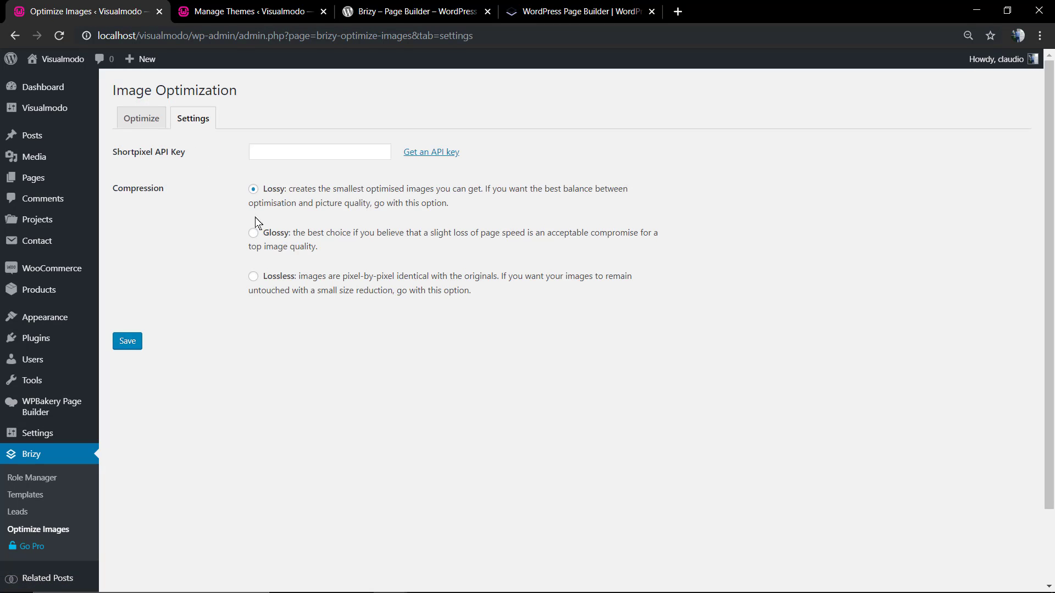
click(144, 120)
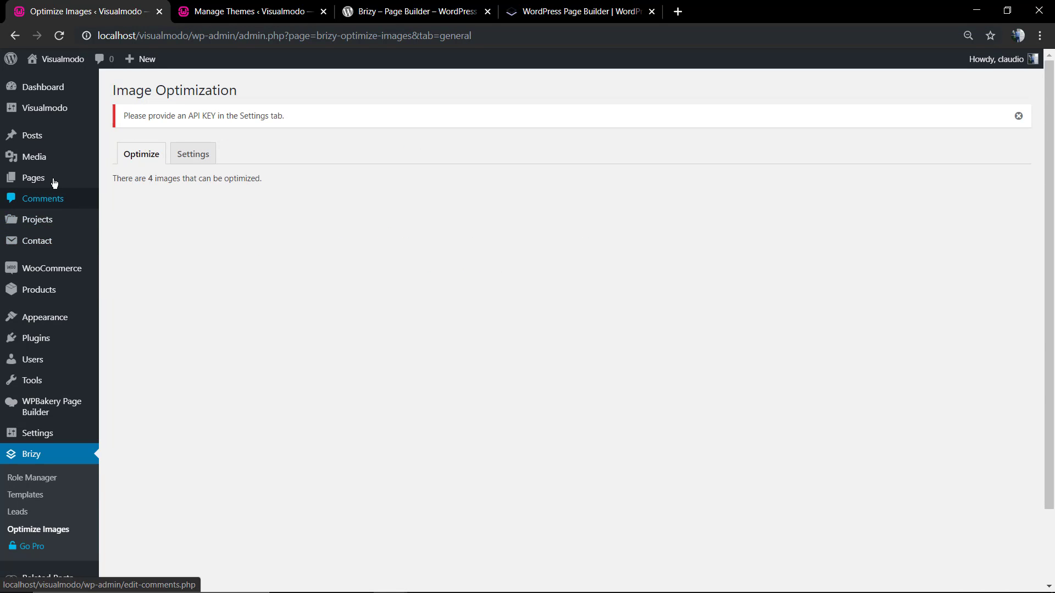
- Create a new page via Pages > Add New and open it with Edit with Brizy
mouse_move(103, 192)
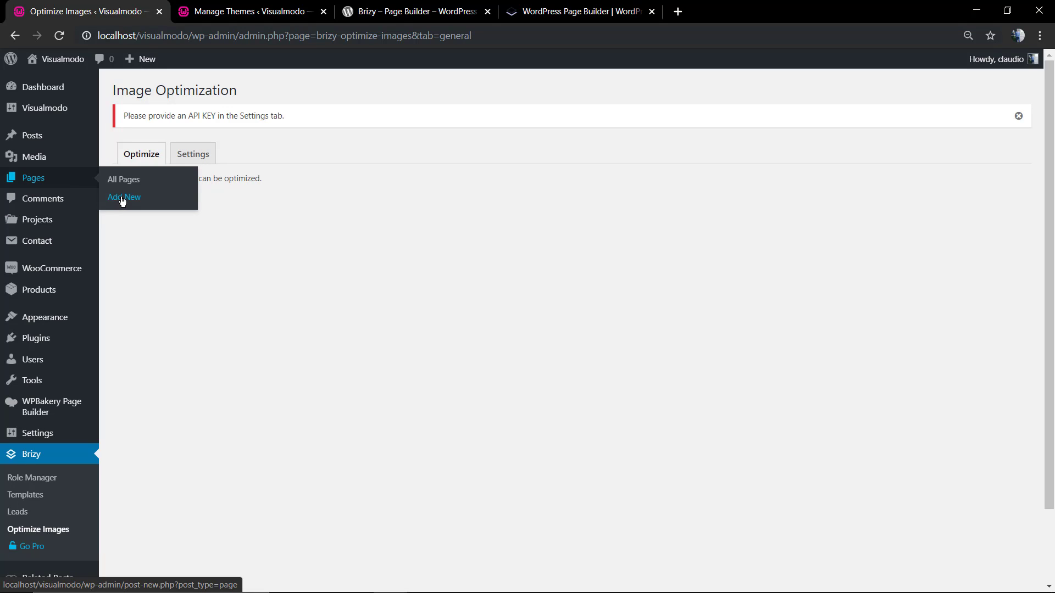
click(123, 200)
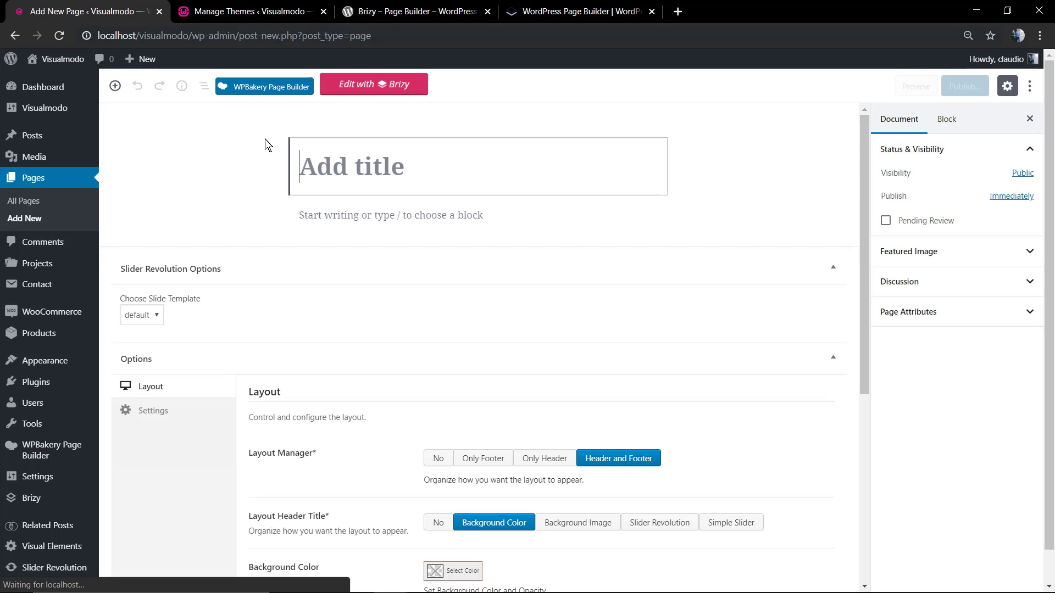
scroll(245, 194, down, 2)
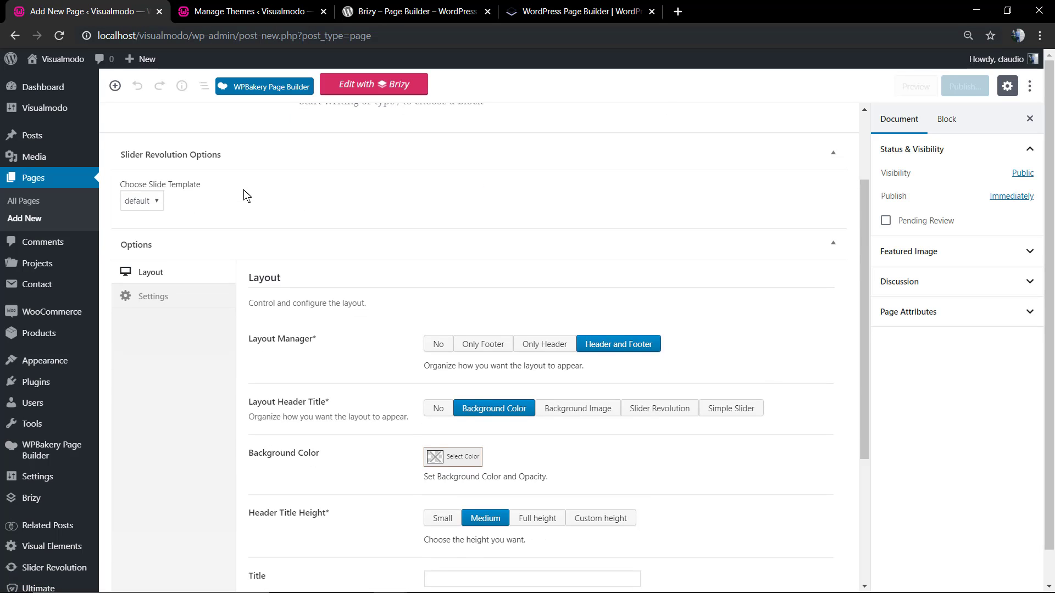
scroll(246, 194, up, 2)
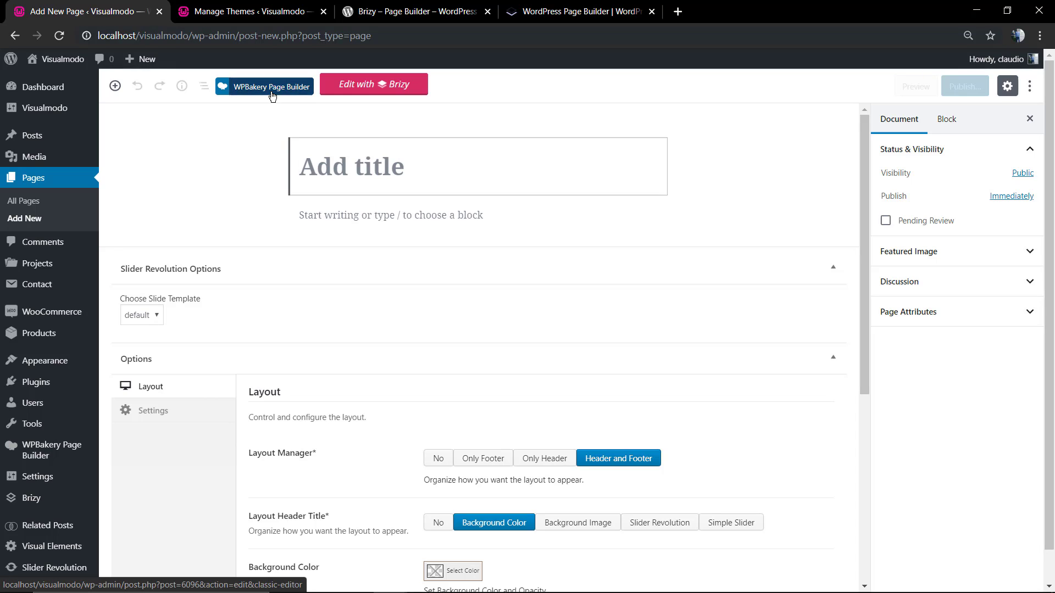
click(379, 88)
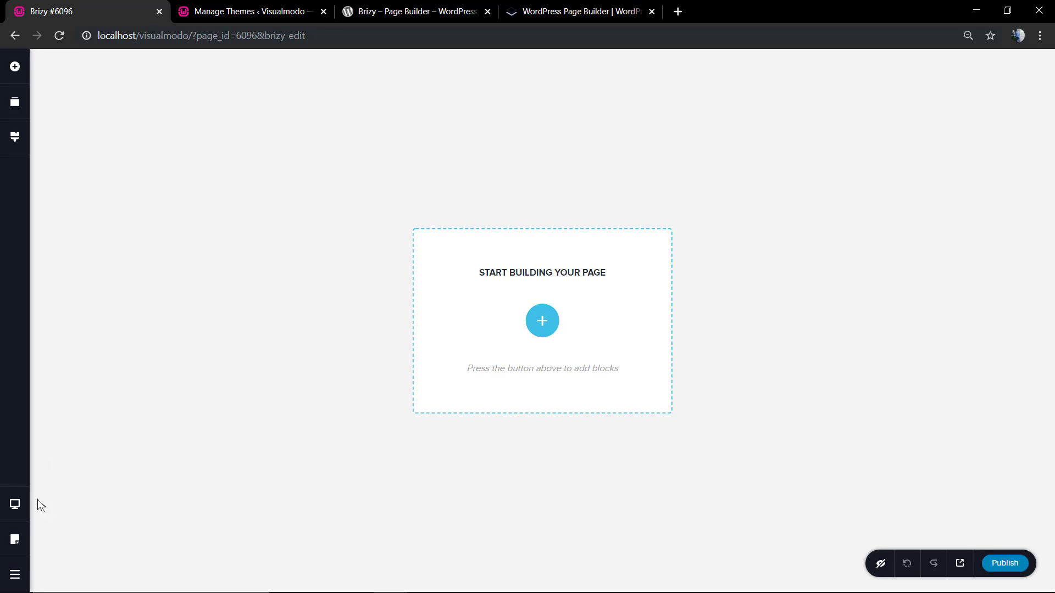
- Open the Brizy blocks library and scroll to the 'Happiness is not something readymade' block
click(15, 68)
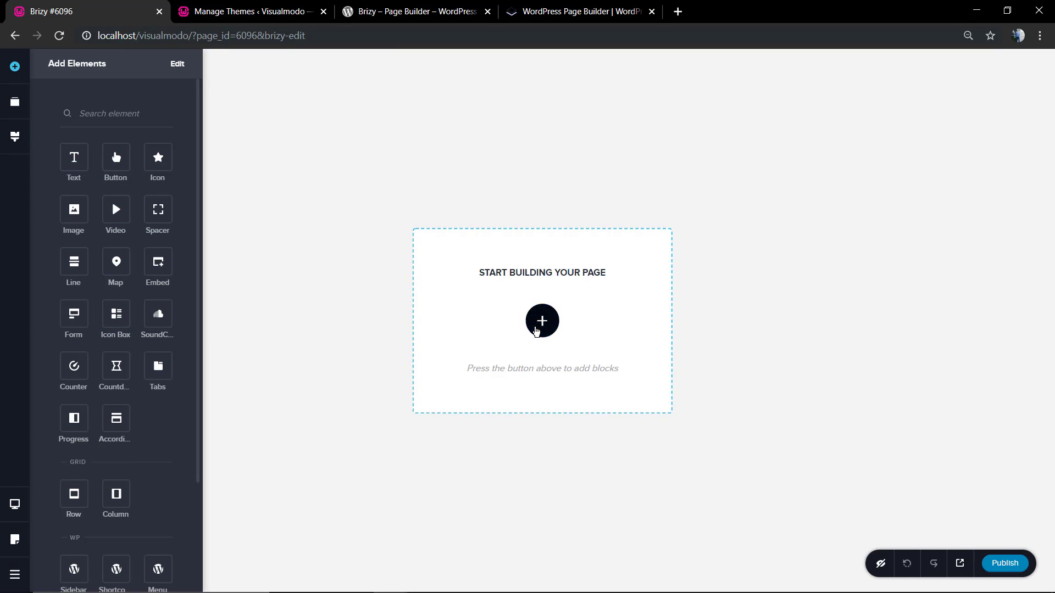
click(542, 321)
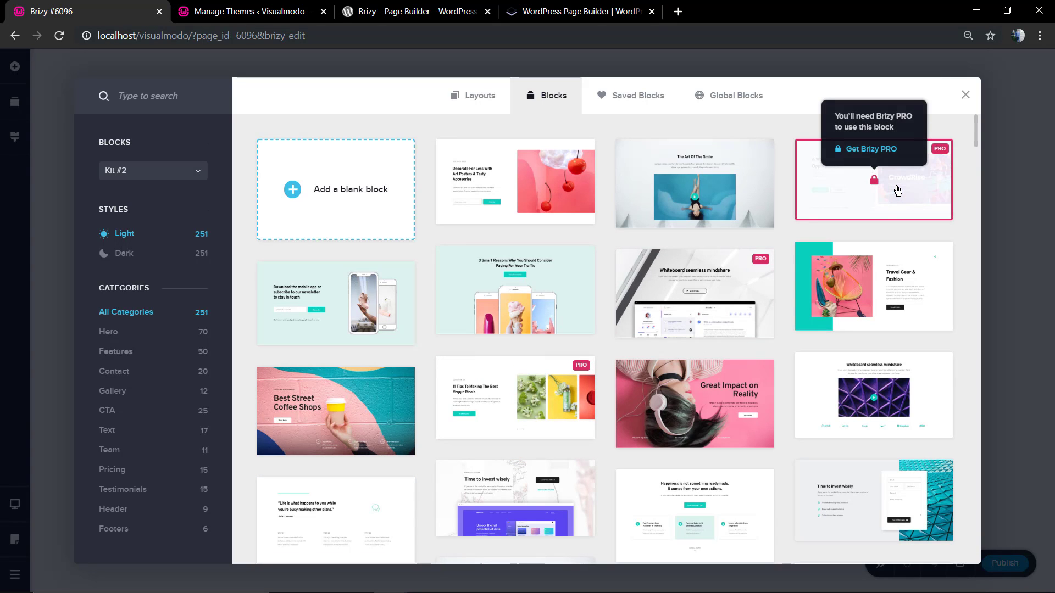
scroll(792, 413, down, 2)
scroll(790, 412, down, 2)
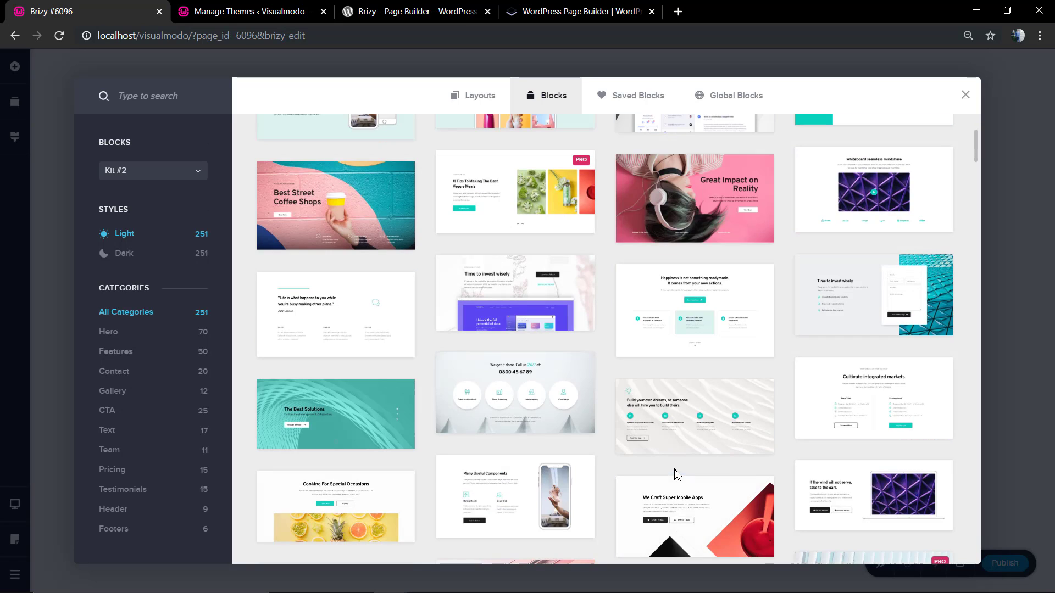
- Insert the Happiness block and change its heading to 'This is how to edit texts in Brizy'
click(714, 303)
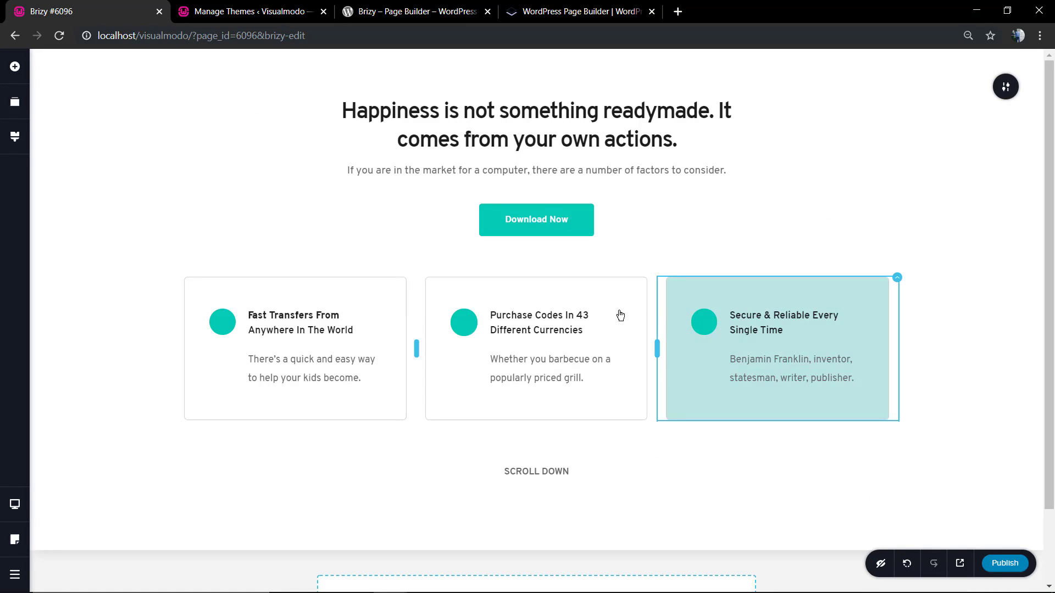
click(501, 120)
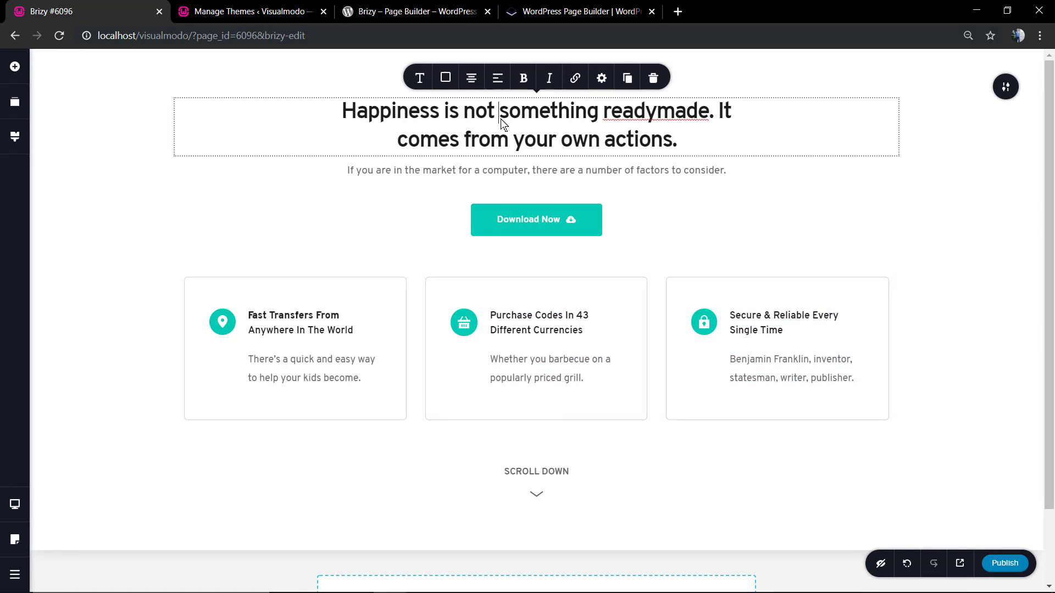
triple_click(500, 118)
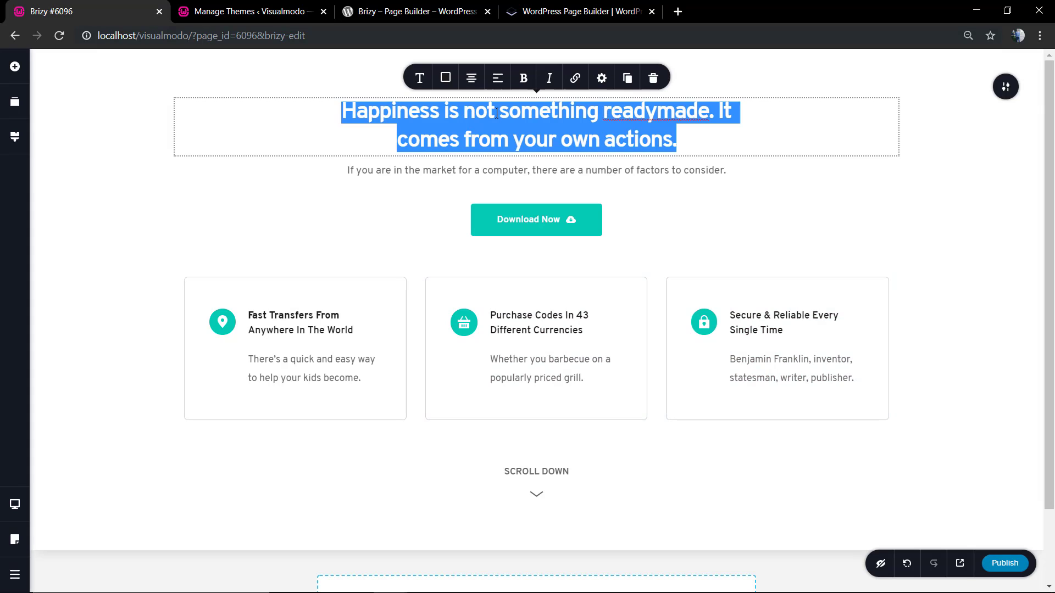
text(This is how )
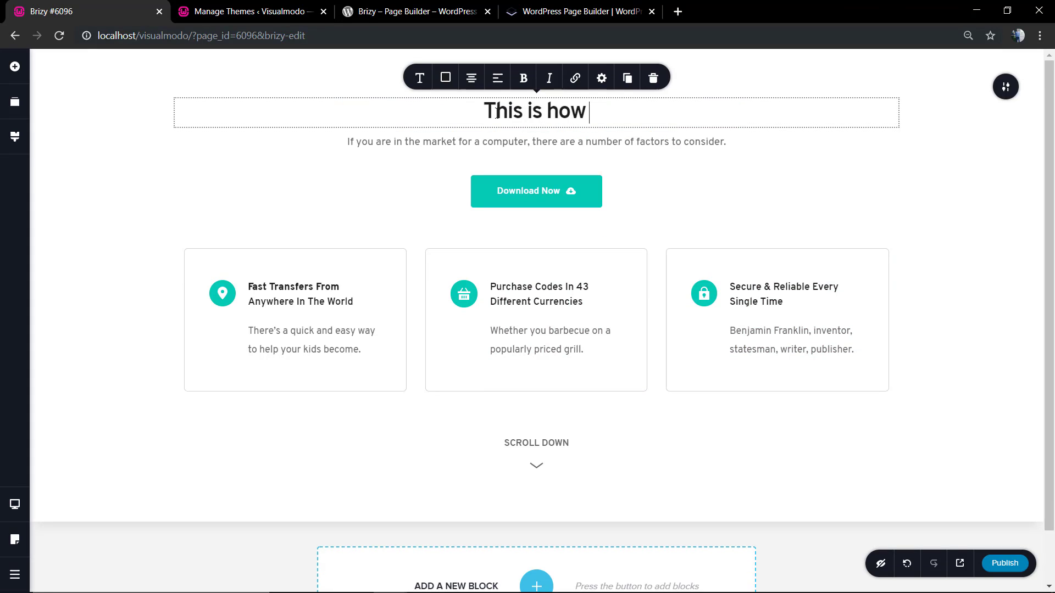
text(to edit texts )
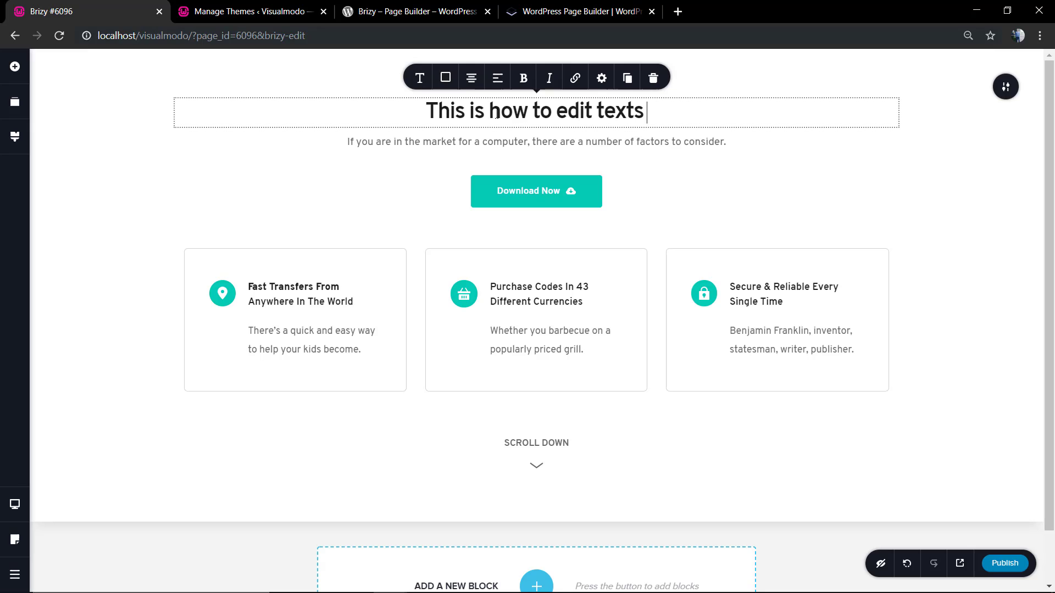
text(in Br)
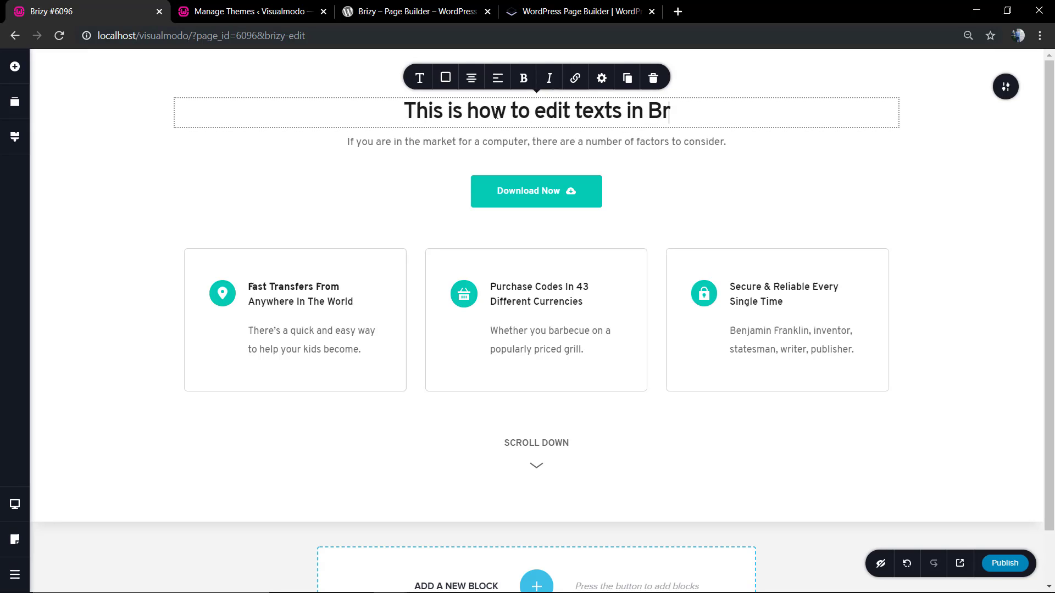
text(izy)
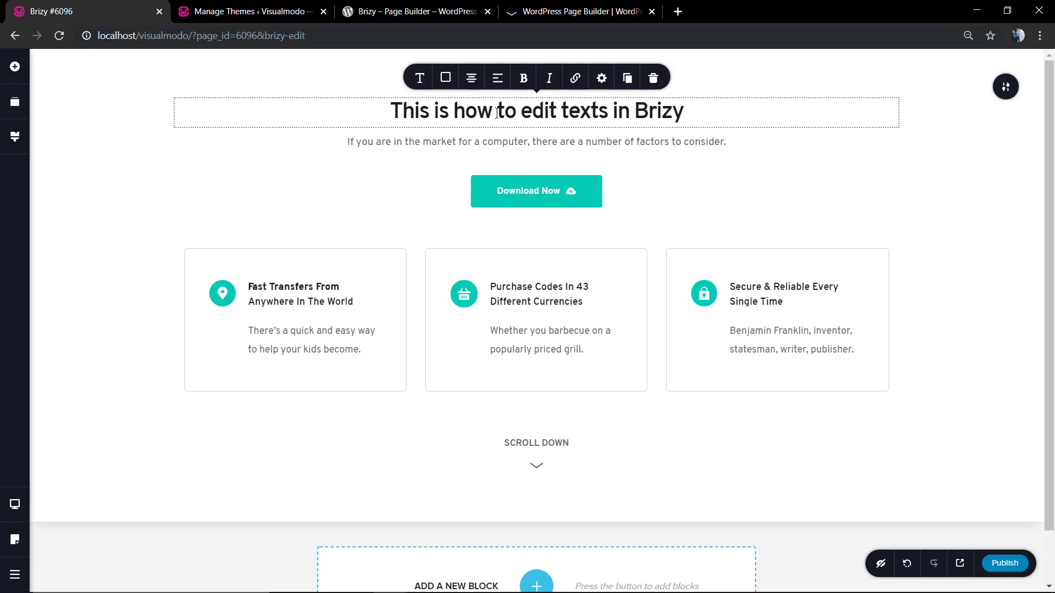
click(662, 234)
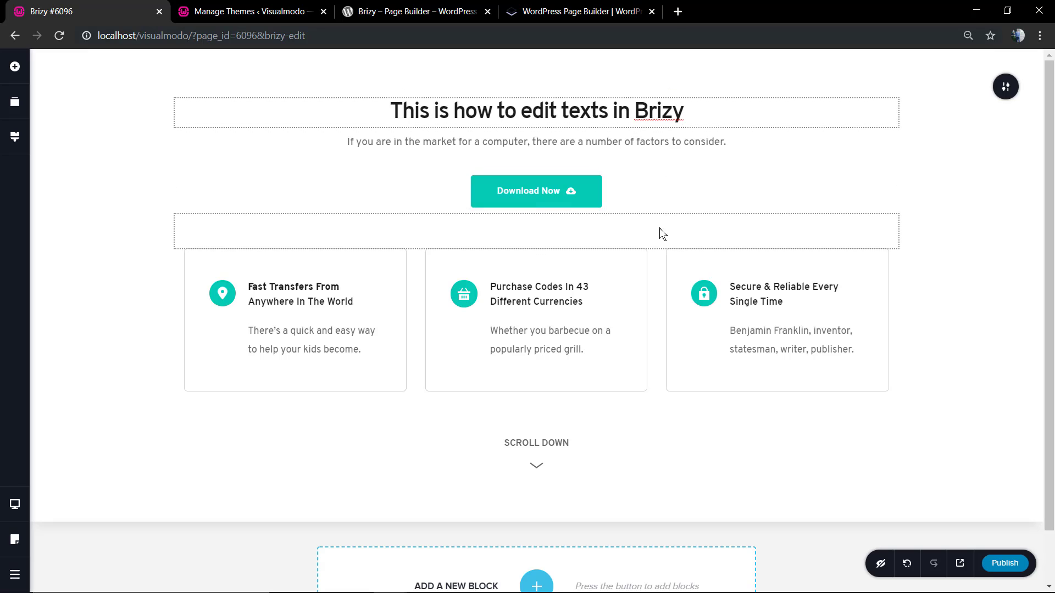
click(573, 194)
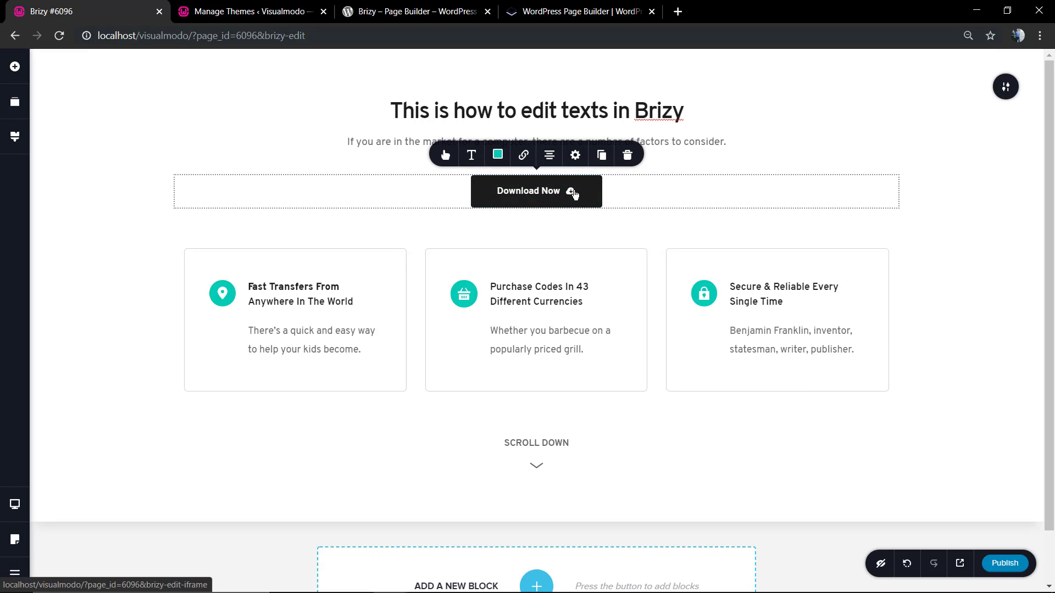
click(524, 155)
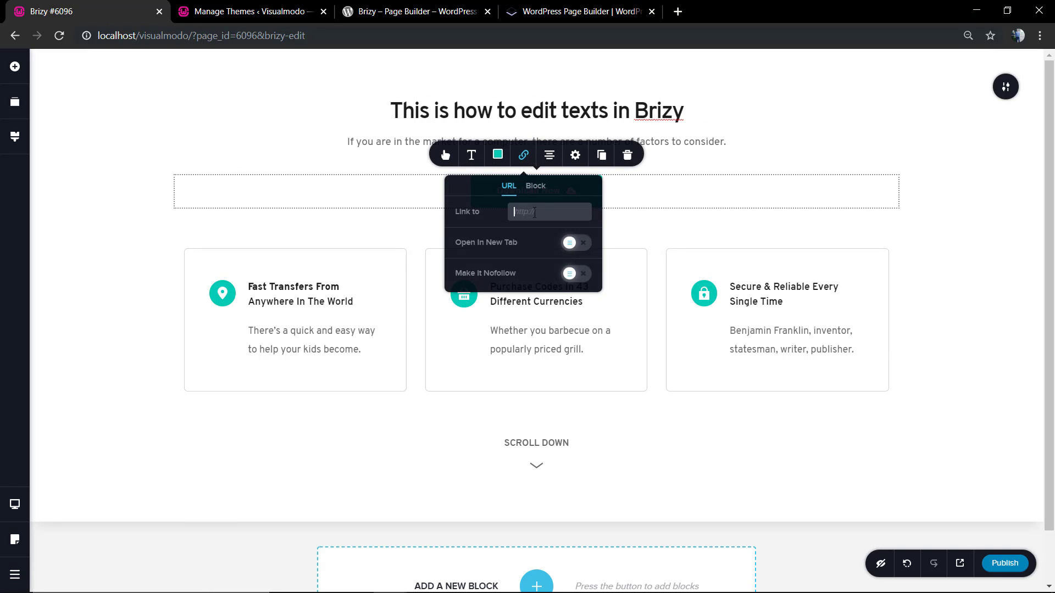
text(https://visualmodo.com)
click(578, 246)
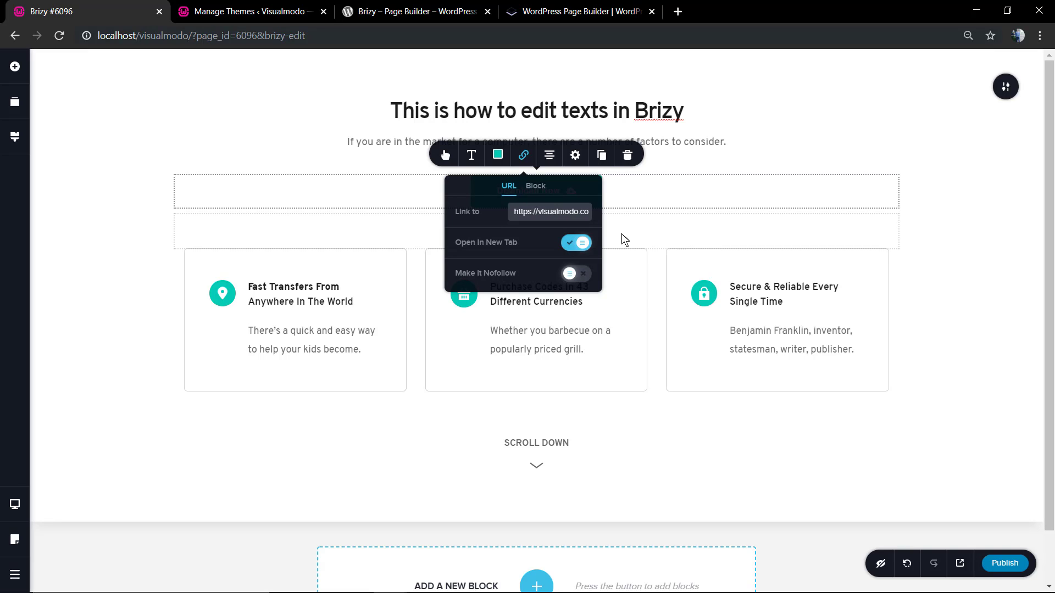
click(952, 174)
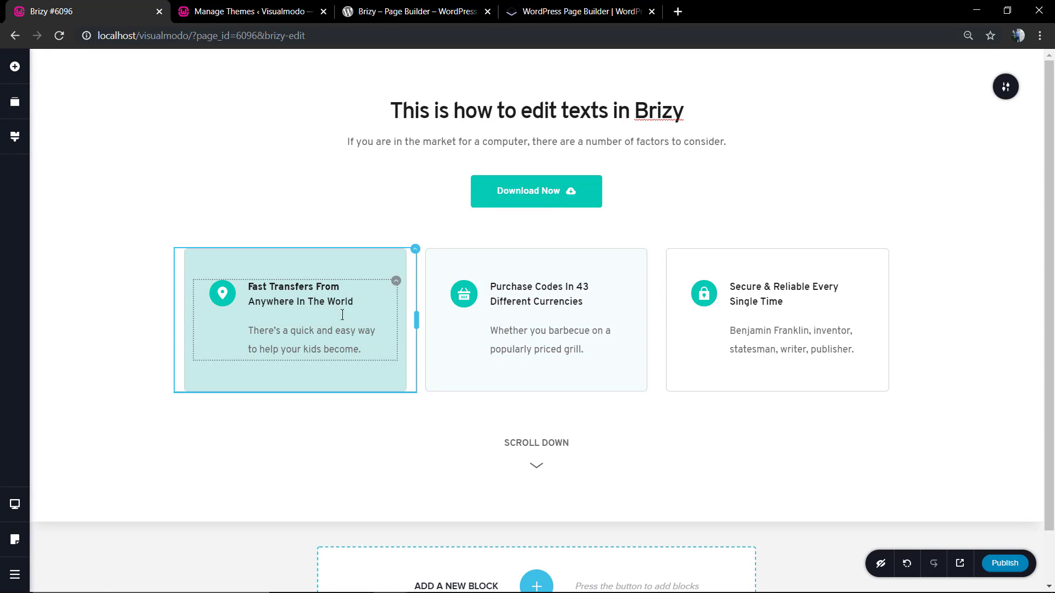
scroll(528, 379, down, 1)
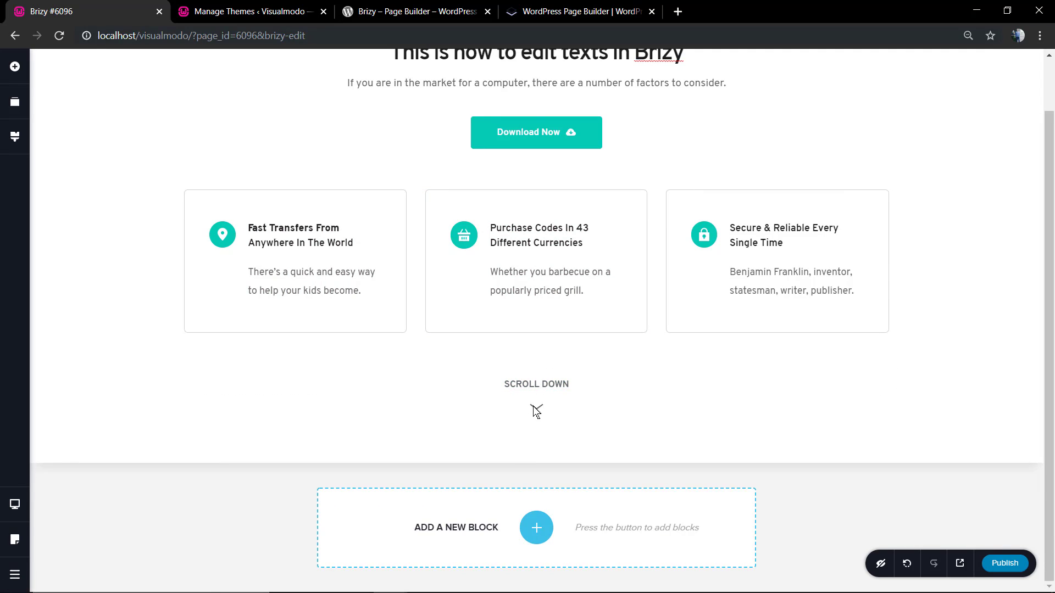
- Place a WP Menu element above the heading and shrink the section's top padding
scroll(538, 396, up, 1)
scroll(482, 273, up, 1)
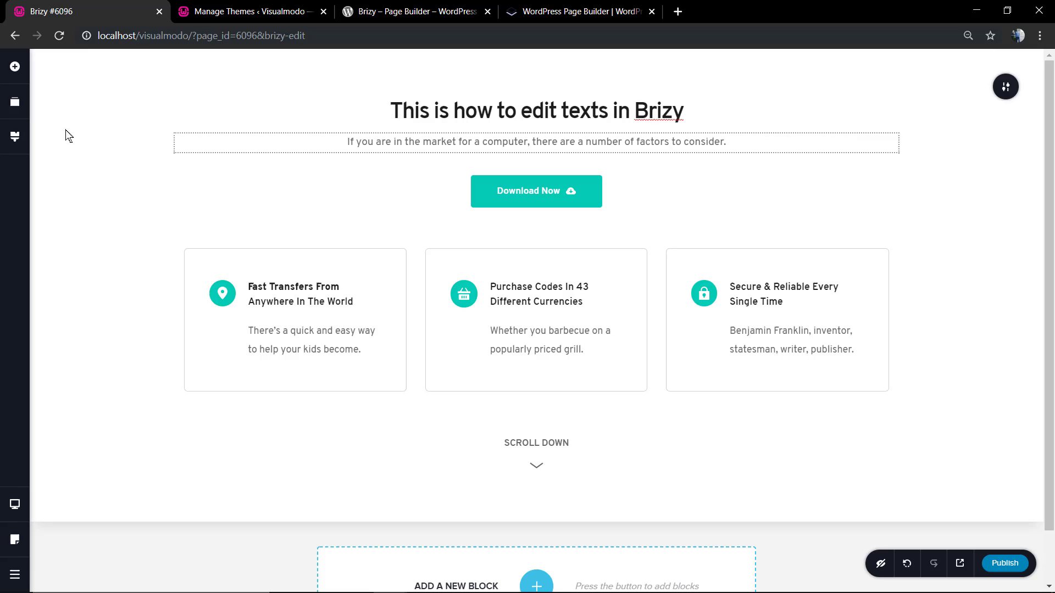
click(15, 66)
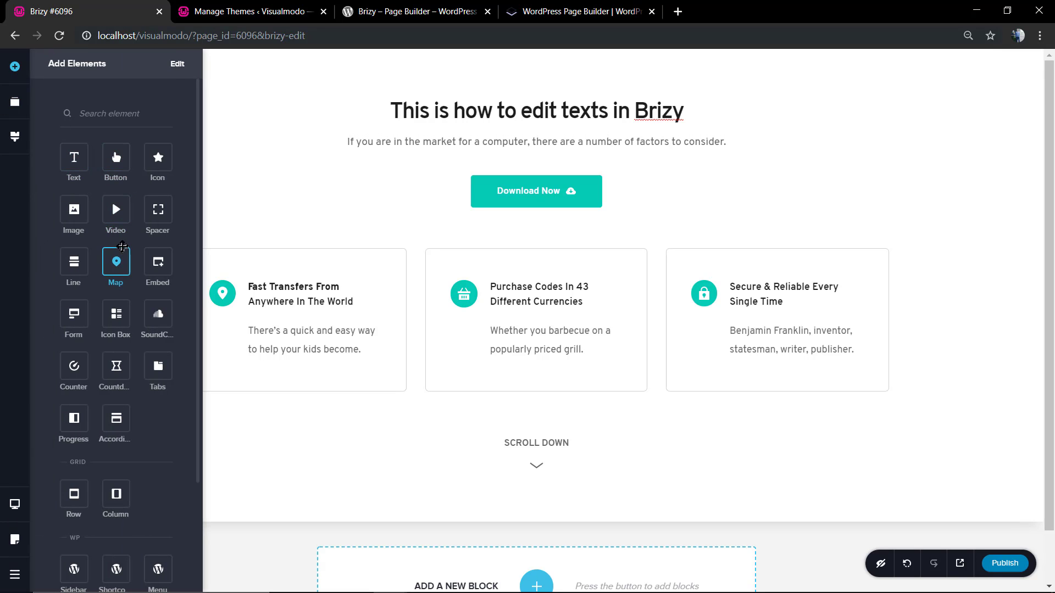
scroll(127, 384, down, 3)
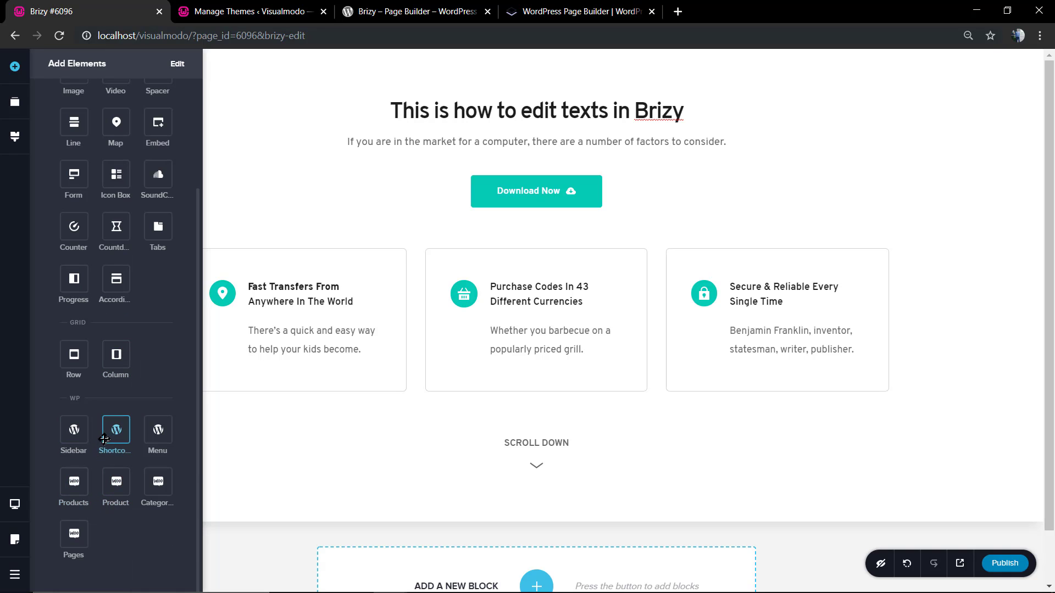
drag(151, 439, 481, 96)
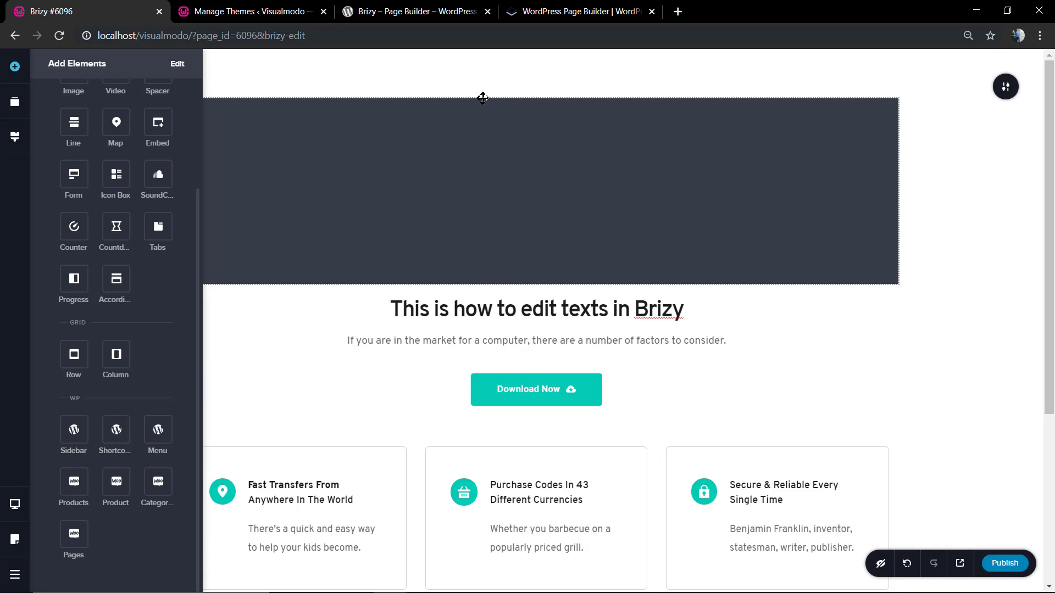
click(527, 66)
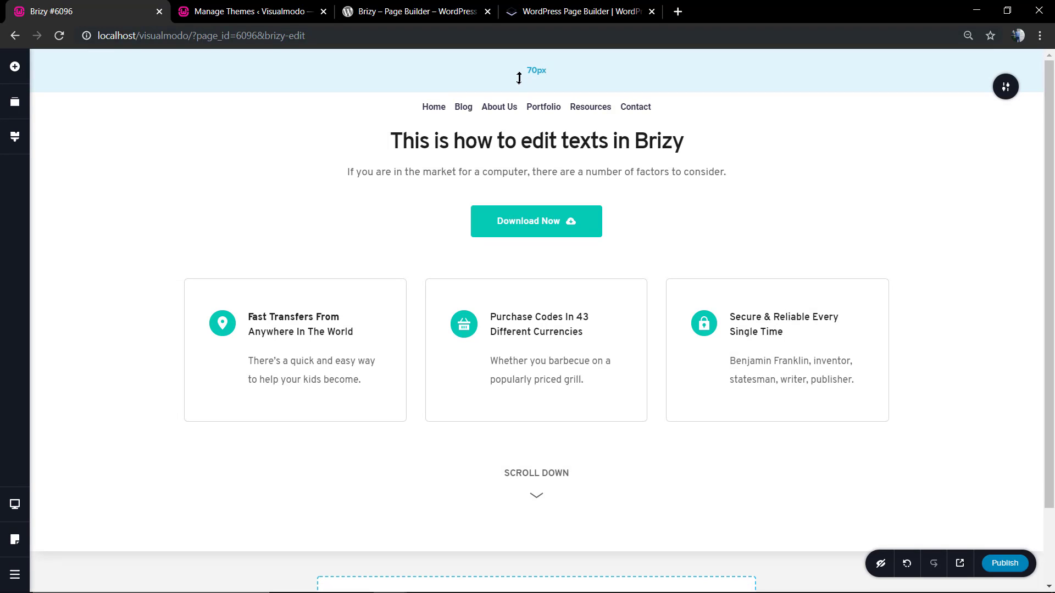
drag(519, 78, 531, 21)
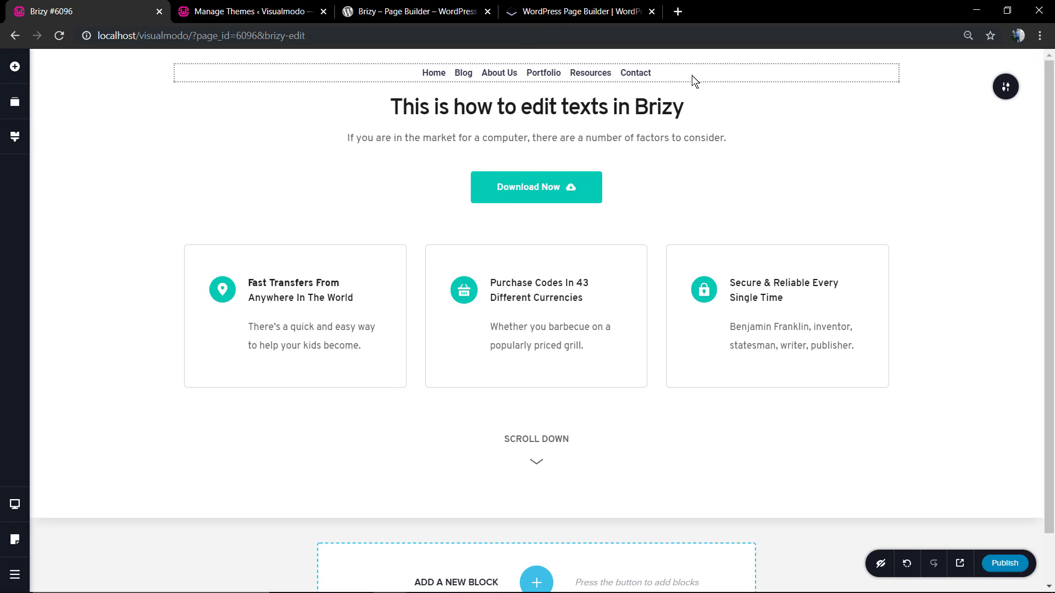
- Duplicate the navigation menu, delete the copy, then reselect the menu and open its gear settings
double_click(611, 75)
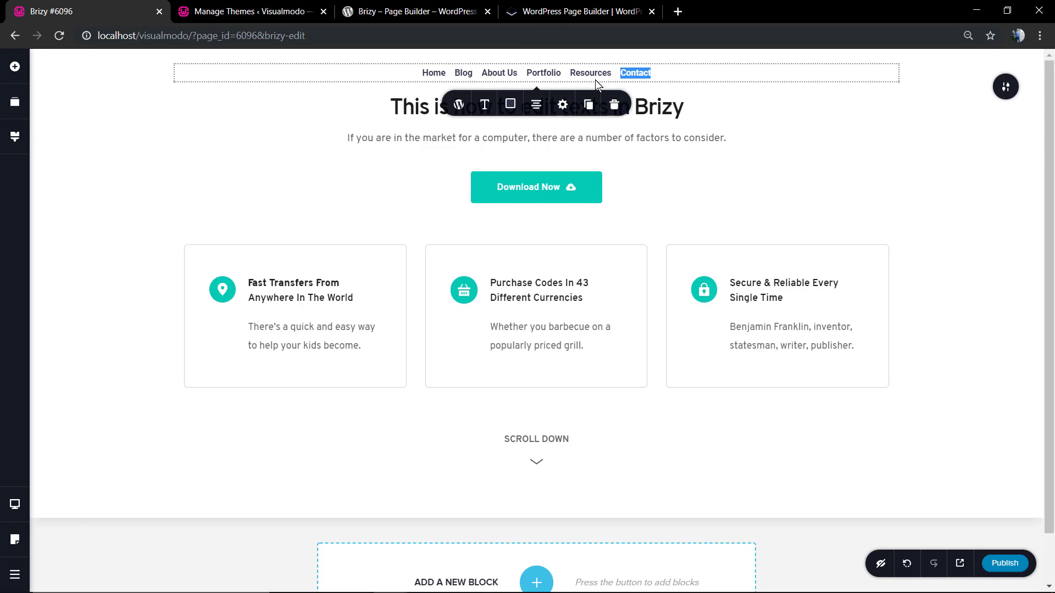
click(587, 104)
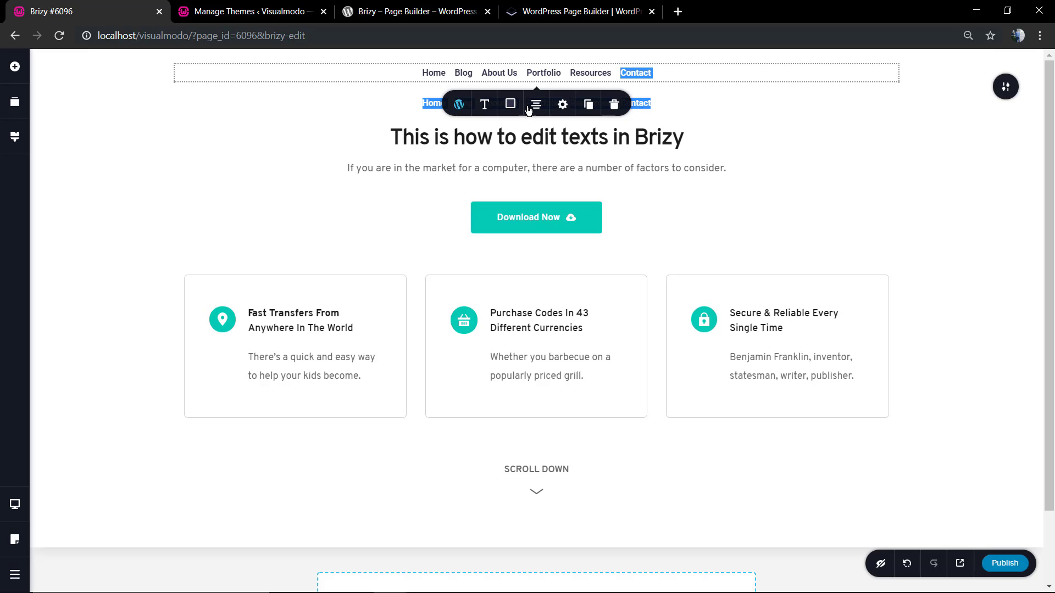
click(614, 104)
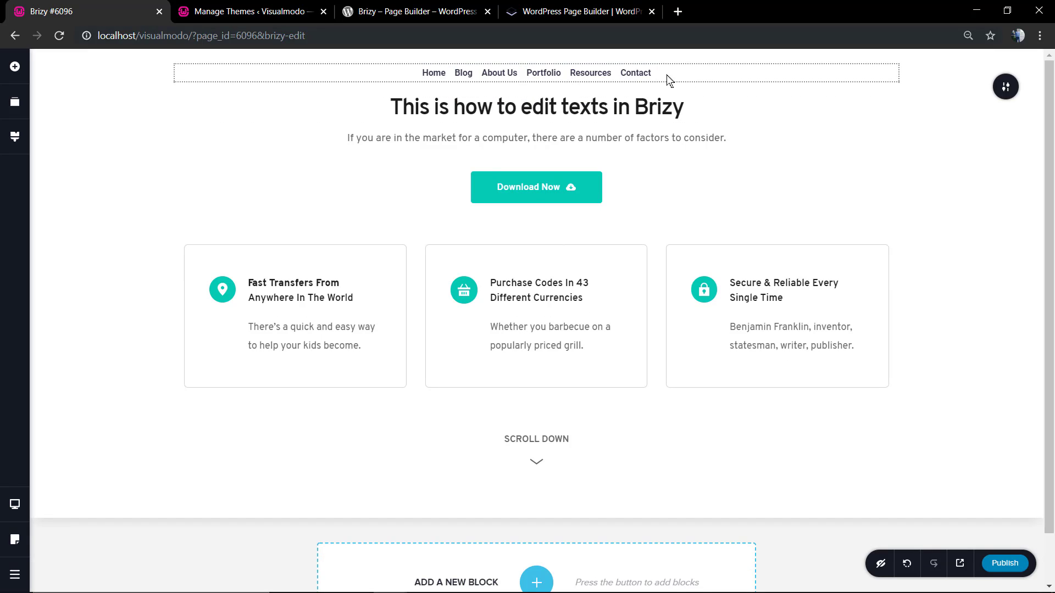
click(598, 76)
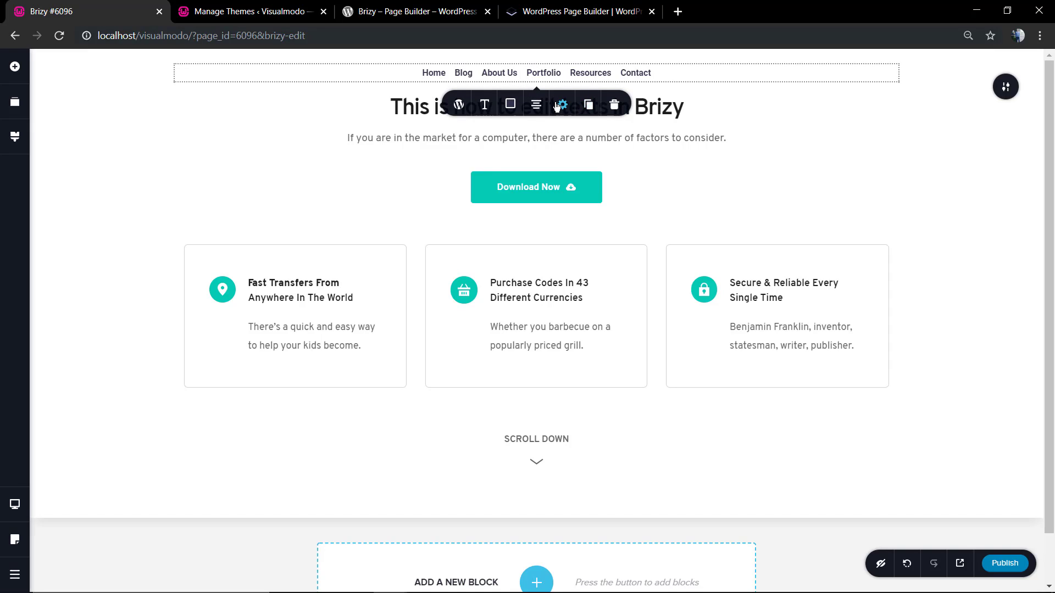
click(563, 109)
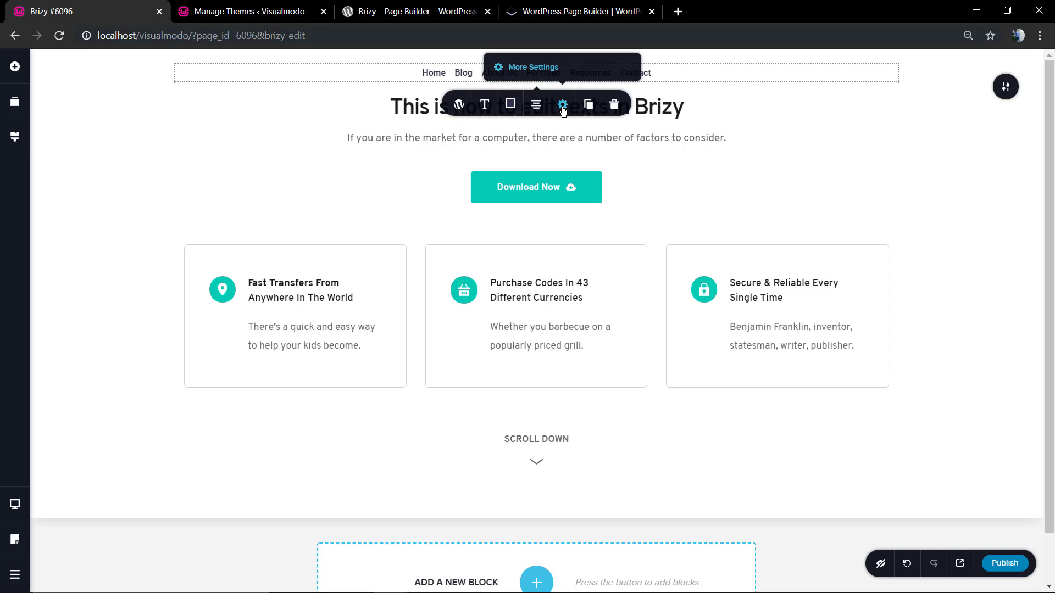
- Give the top navigation menu one uniform margin of 29 px on all sides
click(533, 67)
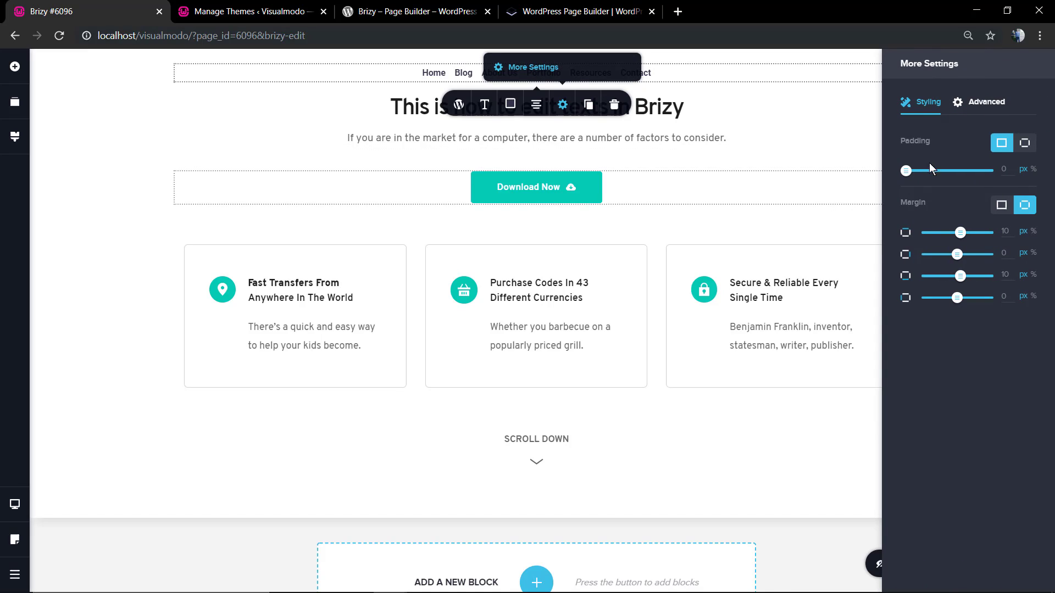
click(987, 104)
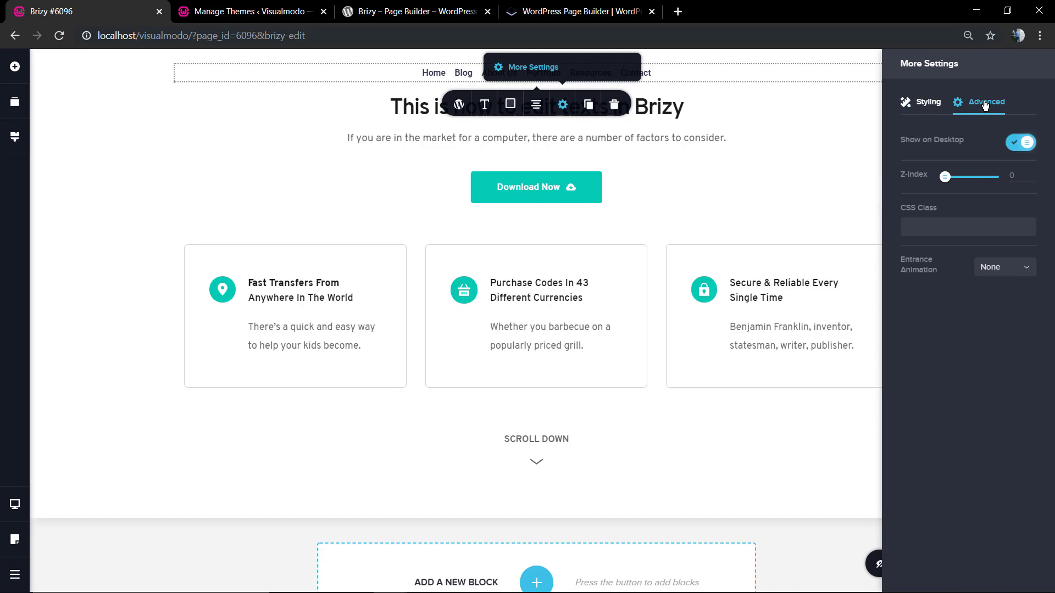
click(926, 102)
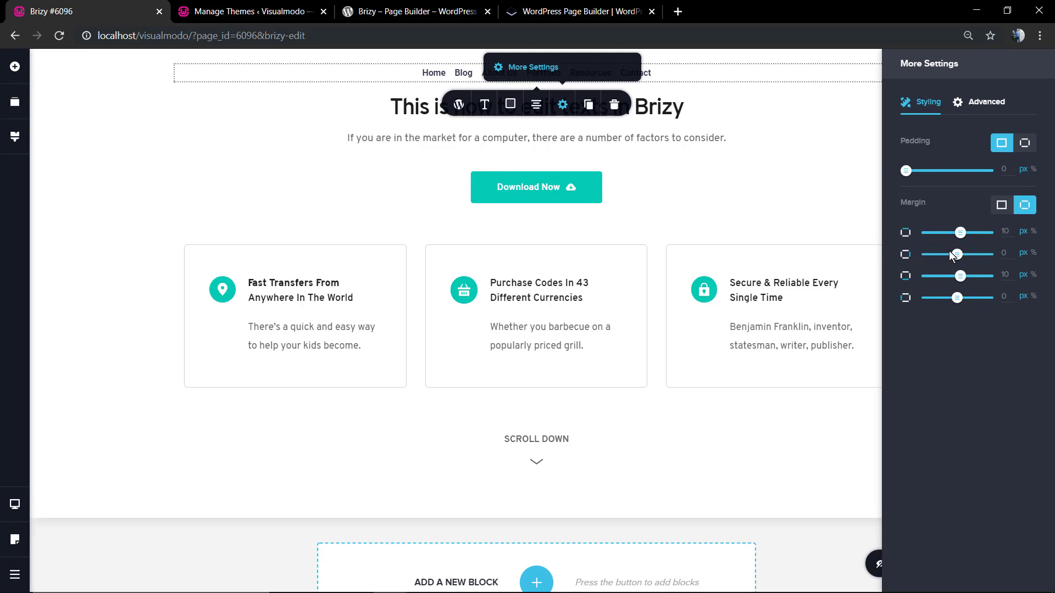
click(1001, 207)
mouse_move(949, 234)
mouse_down()
mouse_move(988, 233)
mouse_move(906, 231)
mouse_move(958, 242)
mouse_up()
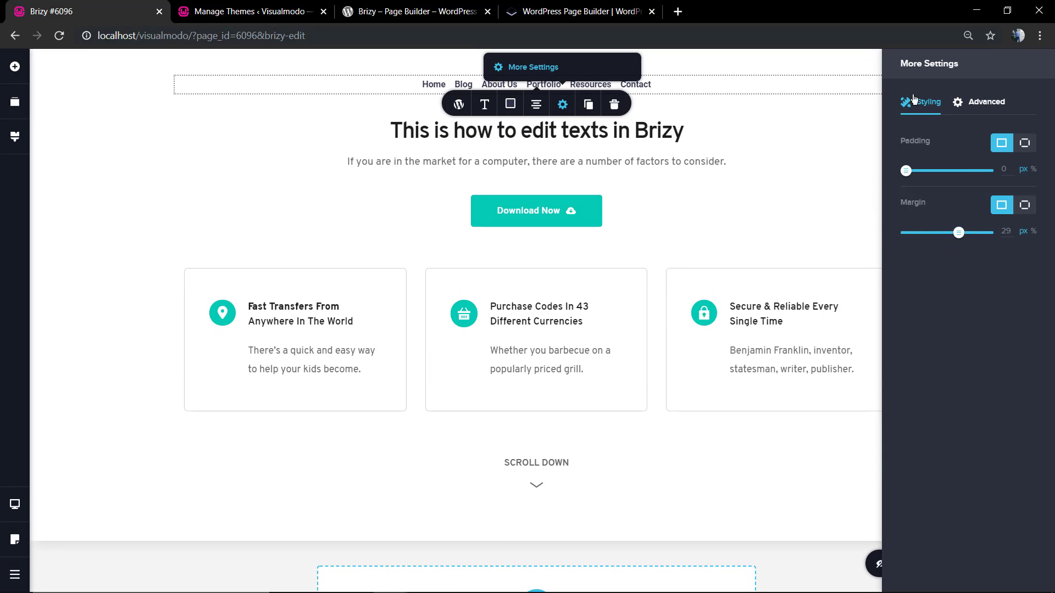
click(852, 98)
- Publish the page, then scroll through to check the menu, heading and three info boxes
scroll(793, 240, down, 2)
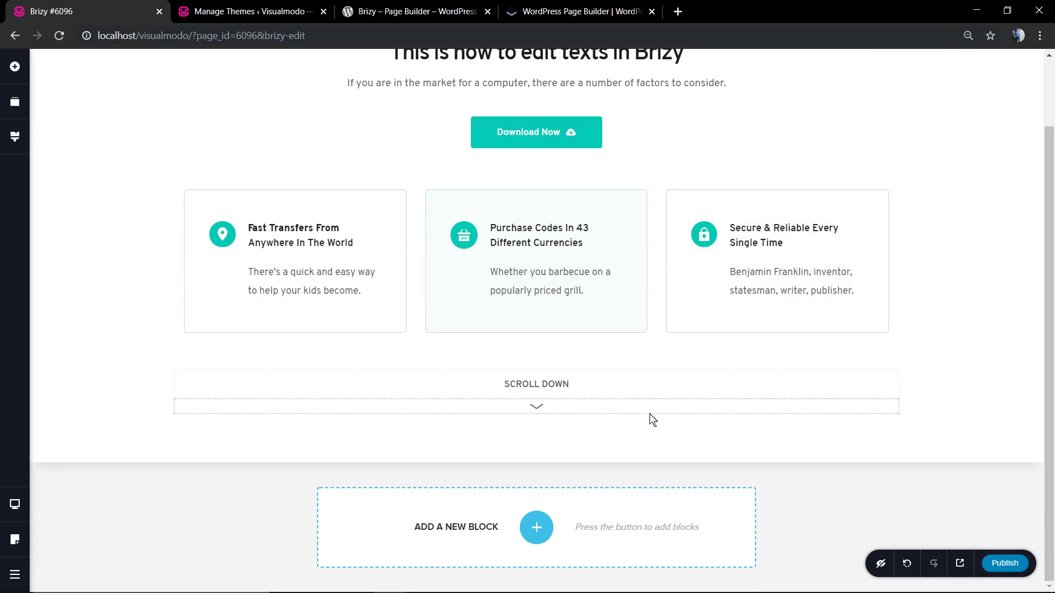
click(991, 564)
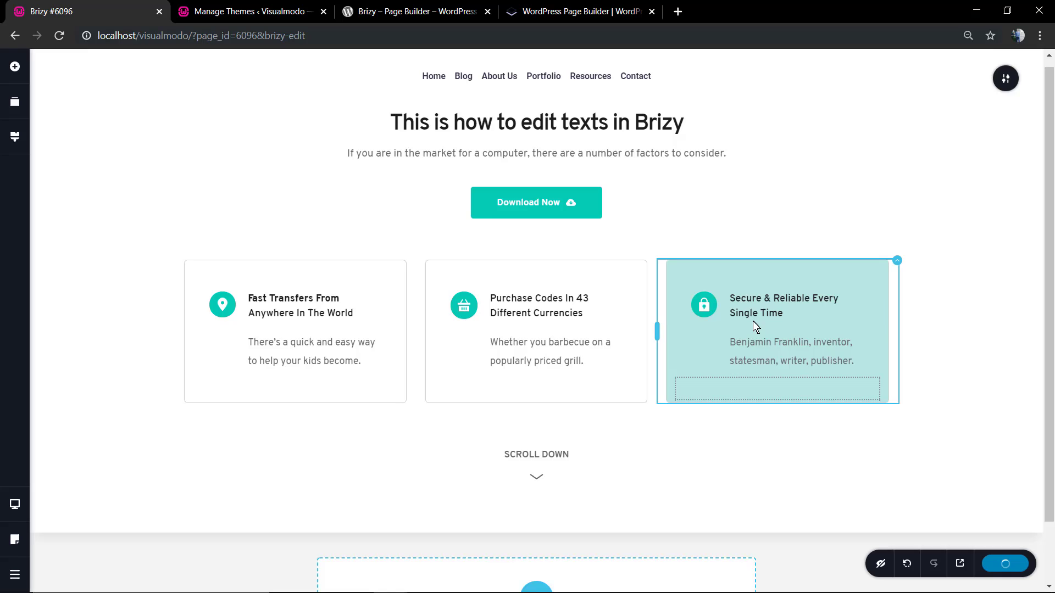
scroll(810, 374, up, 2)
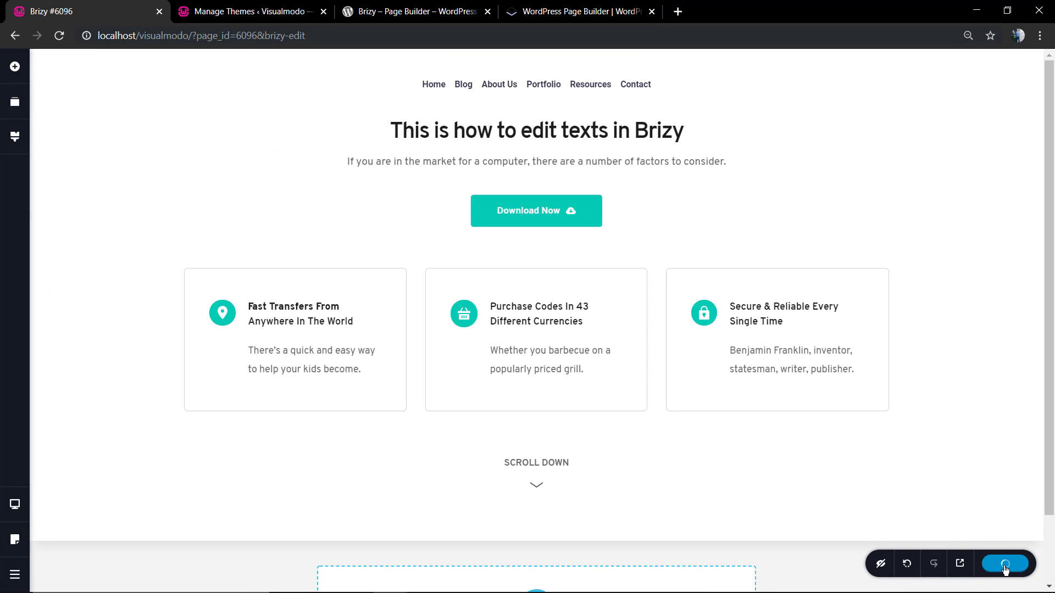
scroll(770, 352, down, 2)
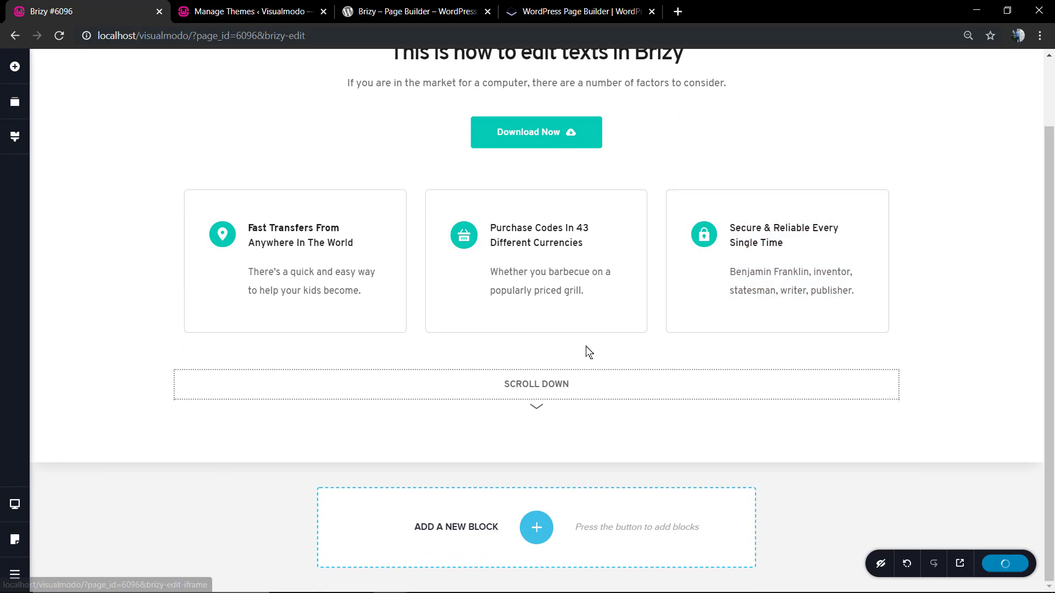
scroll(723, 334, up, 2)
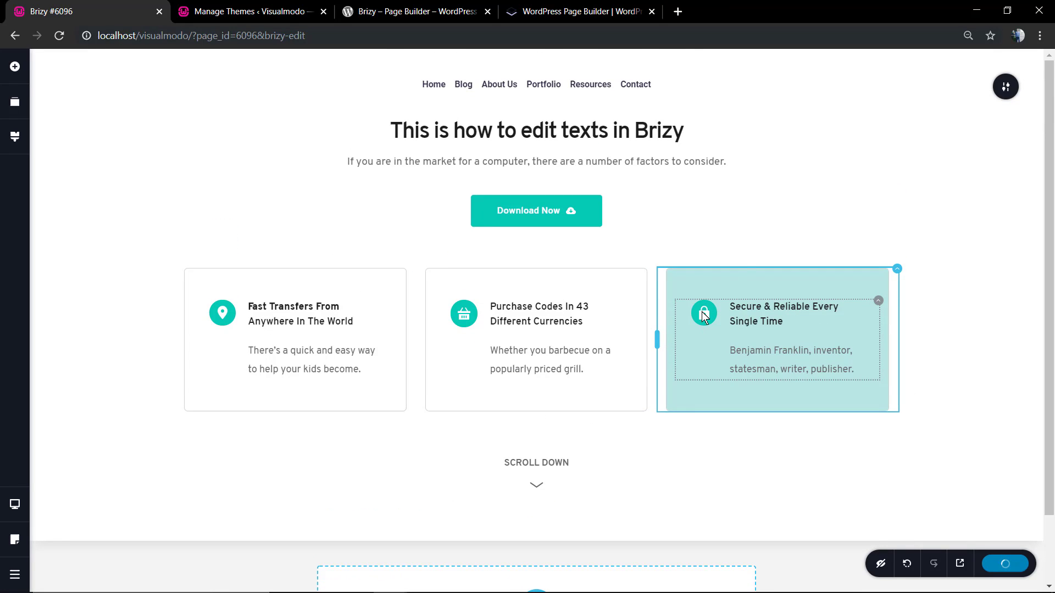
click(703, 316)
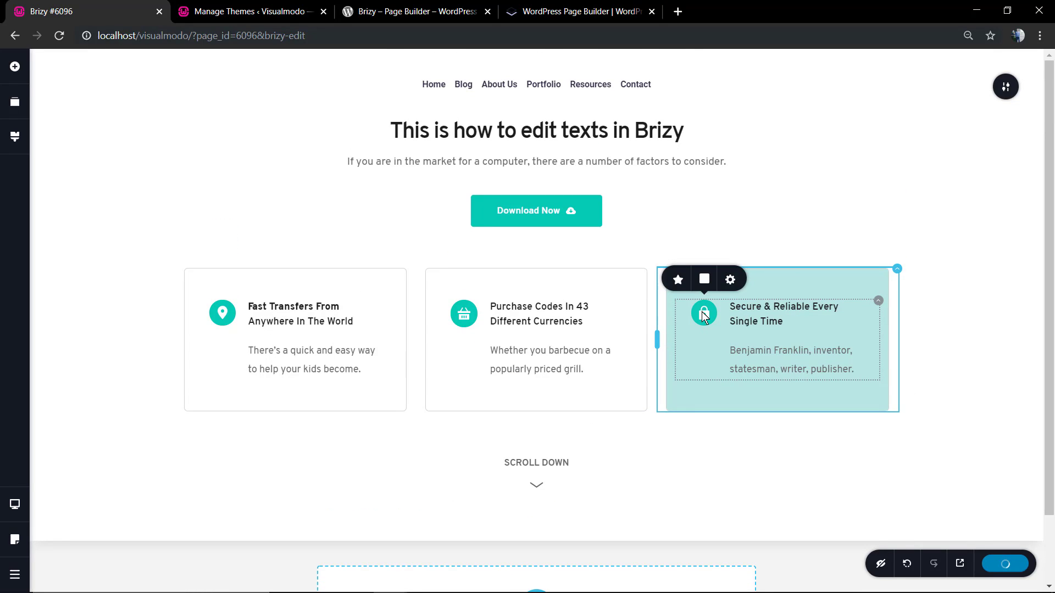
click(704, 279)
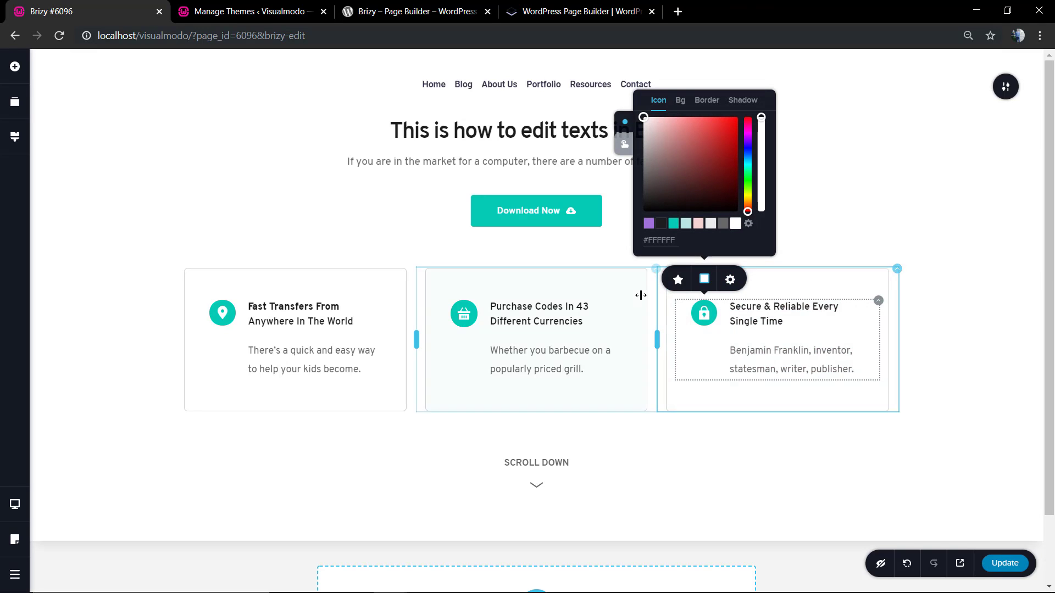
drag(696, 143, 726, 123)
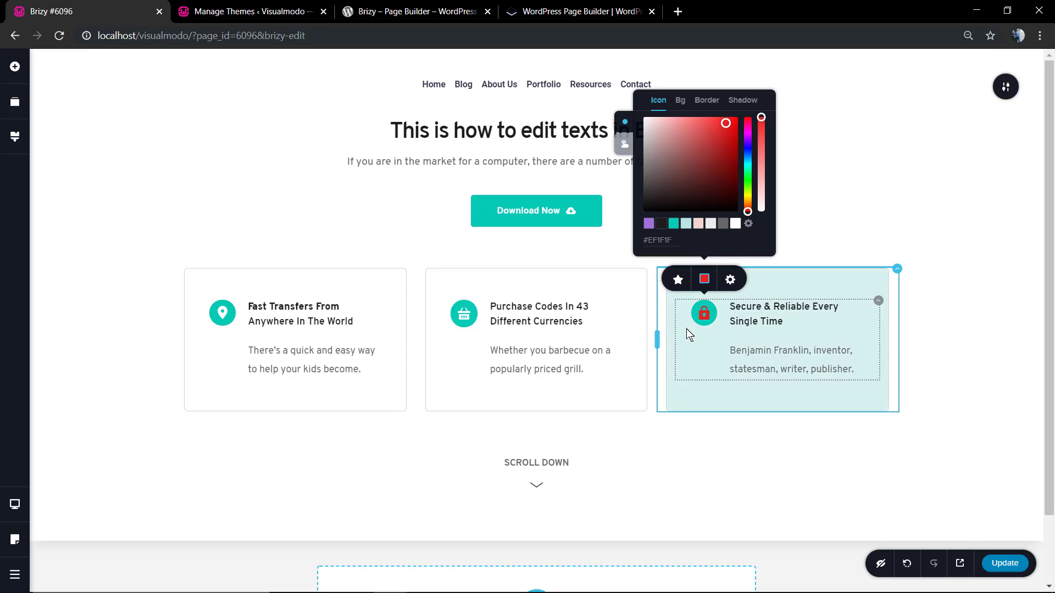
click(704, 322)
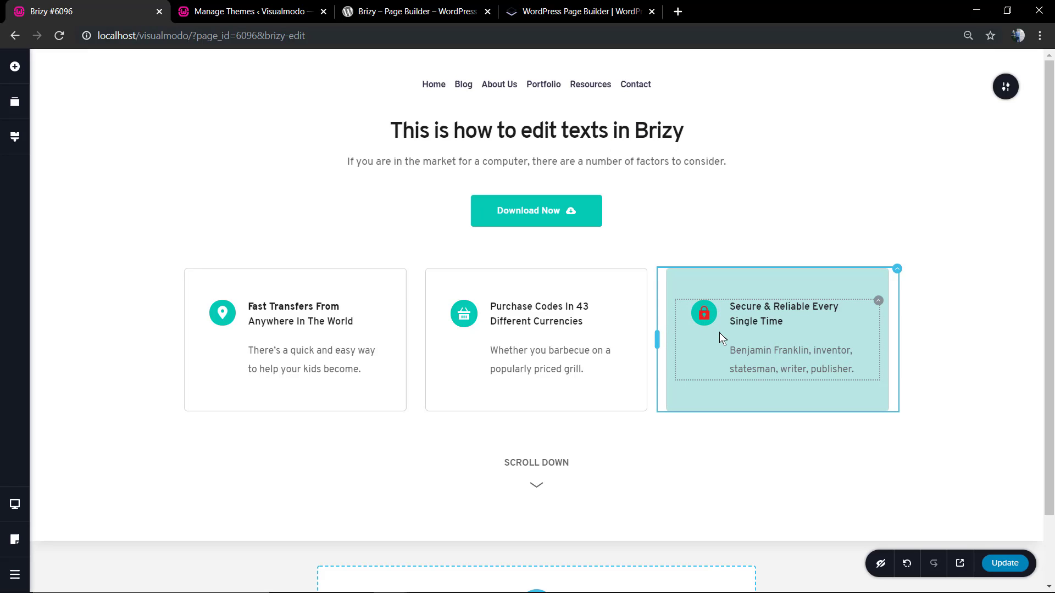
click(709, 315)
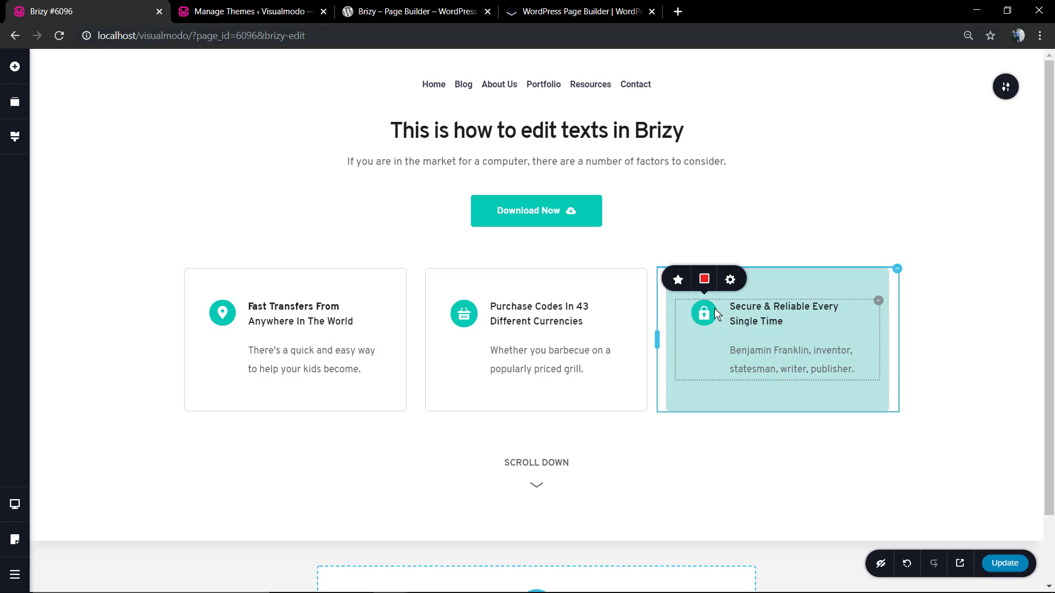
click(731, 281)
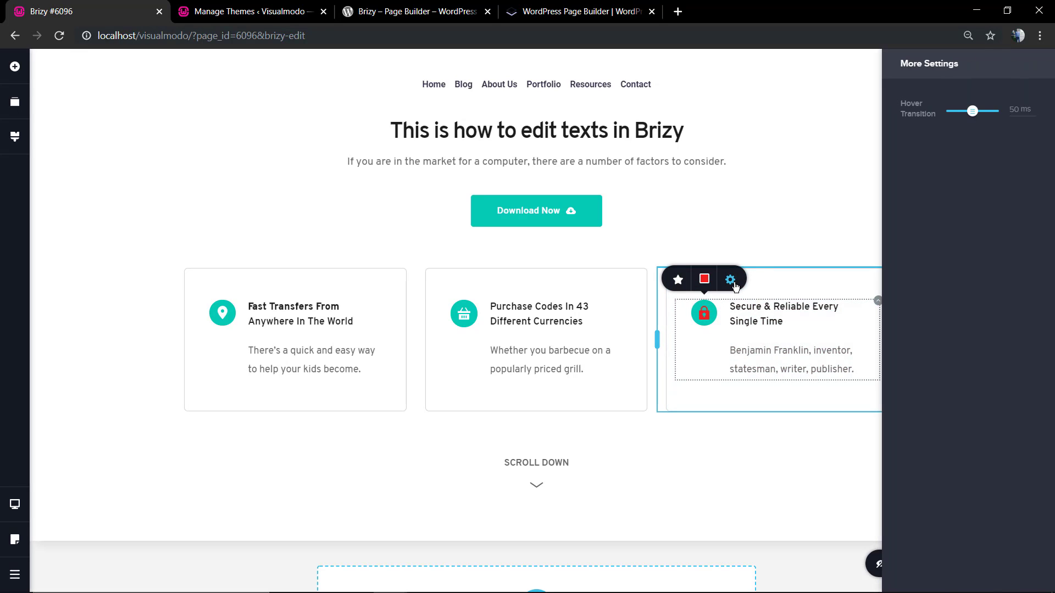
click(695, 357)
click(704, 279)
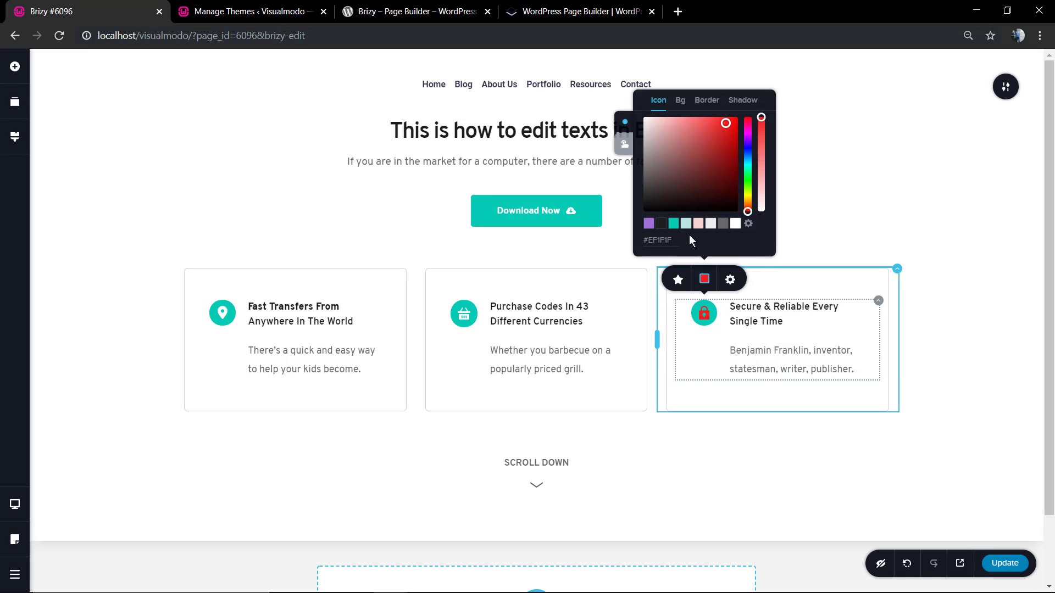
click(673, 225)
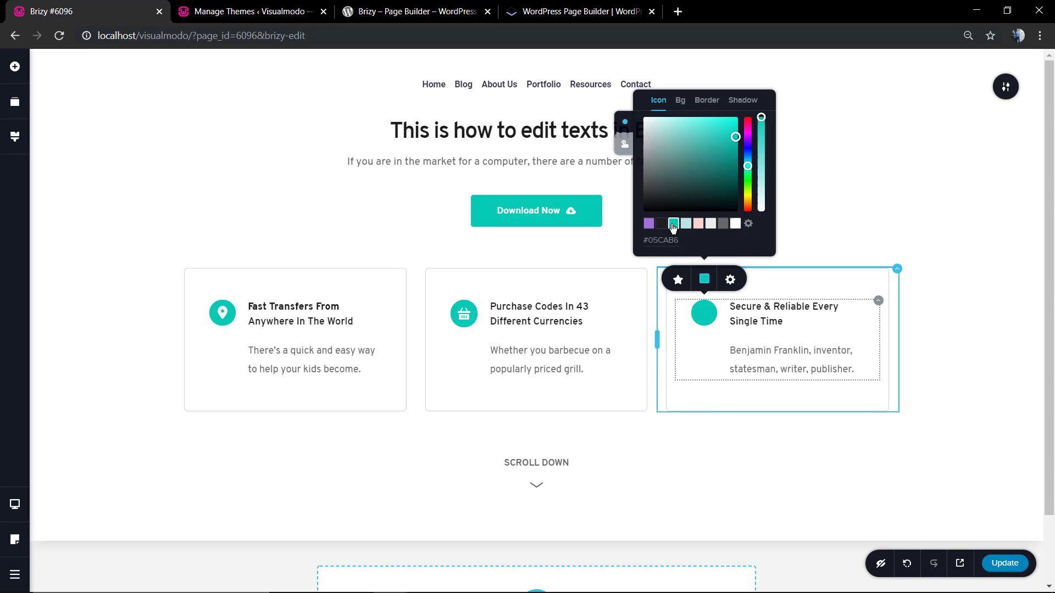
click(735, 224)
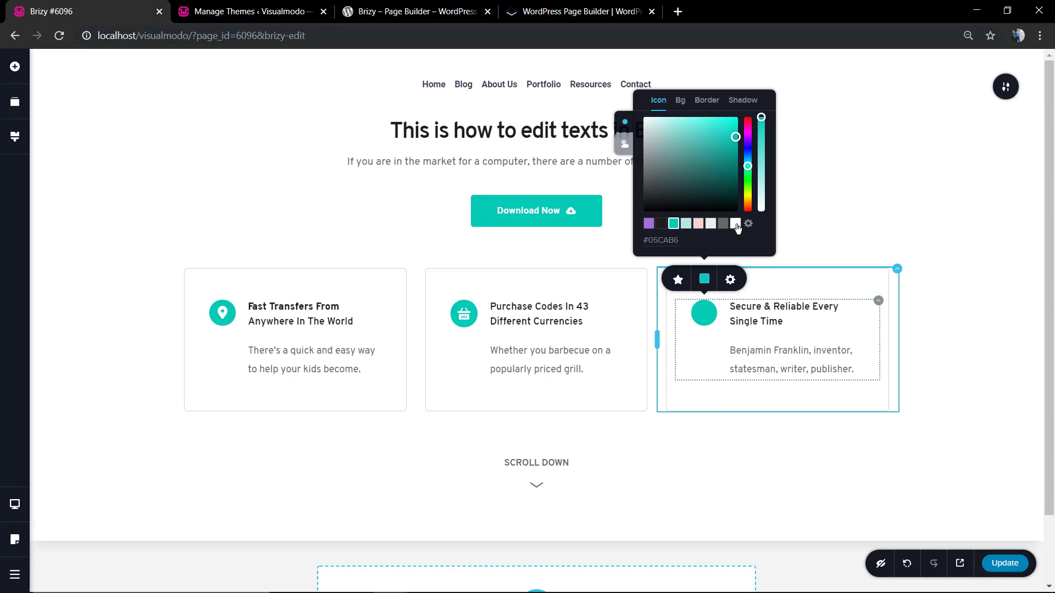
click(711, 348)
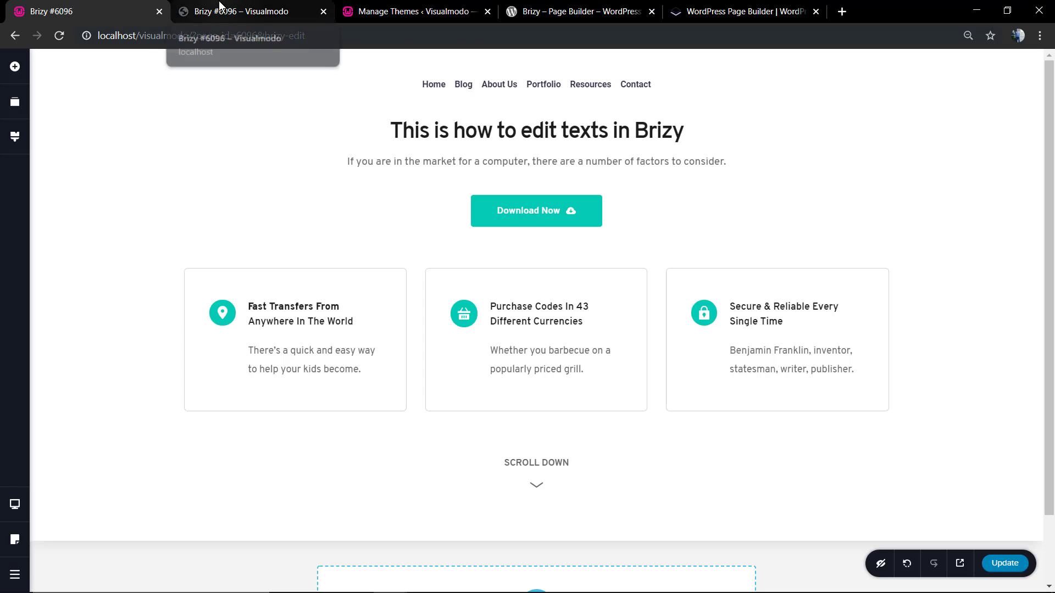
- View the page preview tab, then go back to the editor tab for page #6096
click(220, 10)
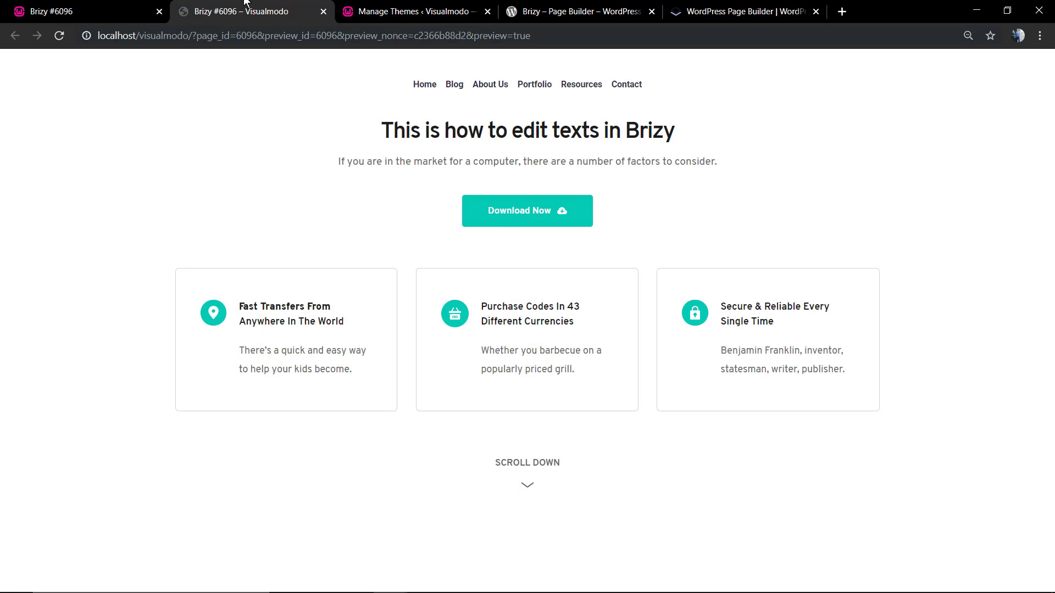
click(114, 10)
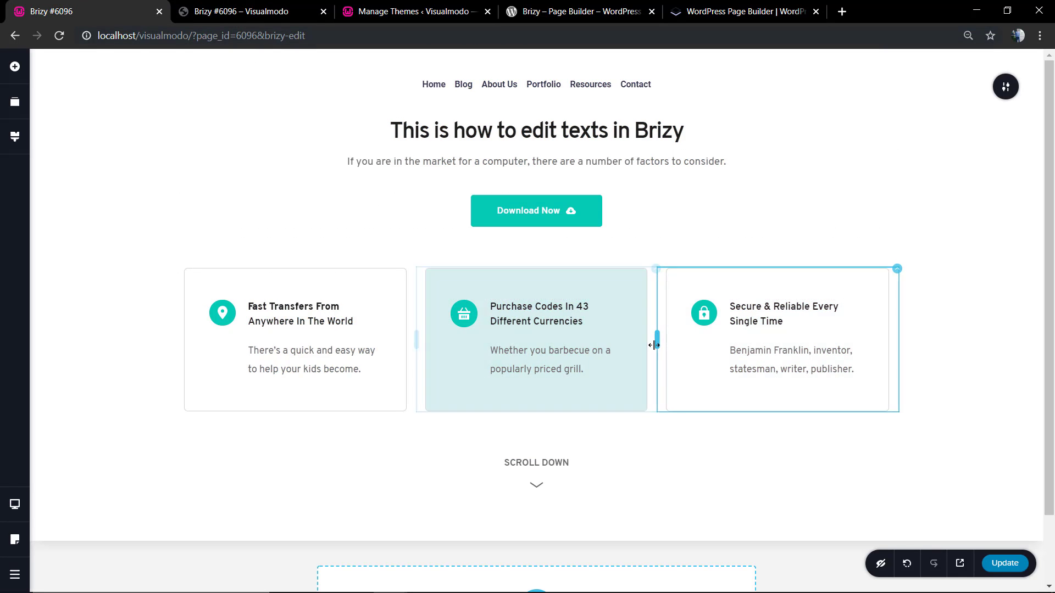
- Widen the middle info box against the right one and colour its heading dark red (#2D0606)
mouse_move(658, 341)
mouse_down()
mouse_move(750, 352)
mouse_move(605, 347)
mouse_move(673, 341)
mouse_up()
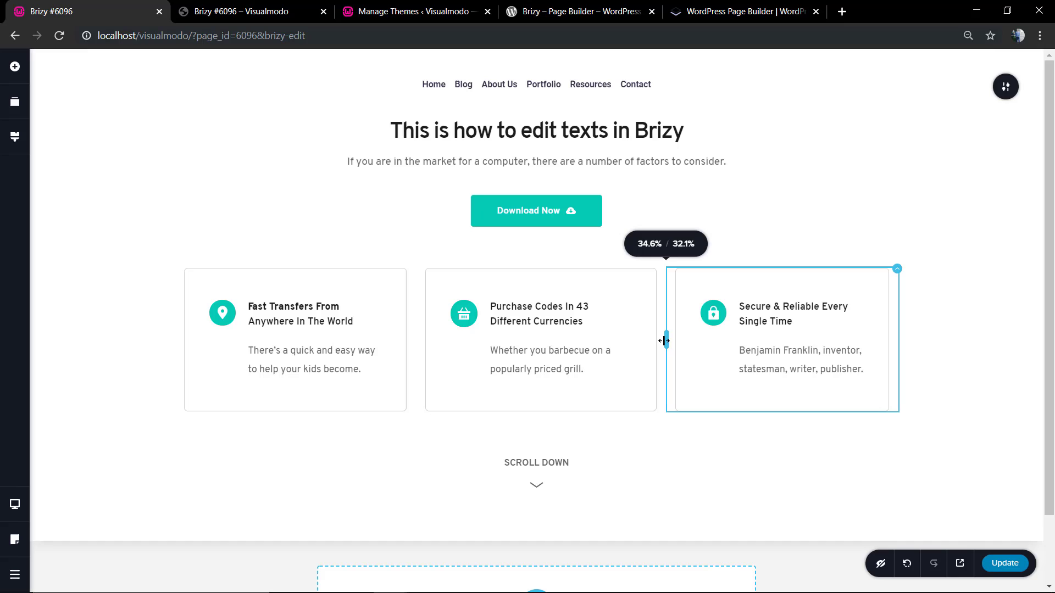
drag(664, 341, 661, 340)
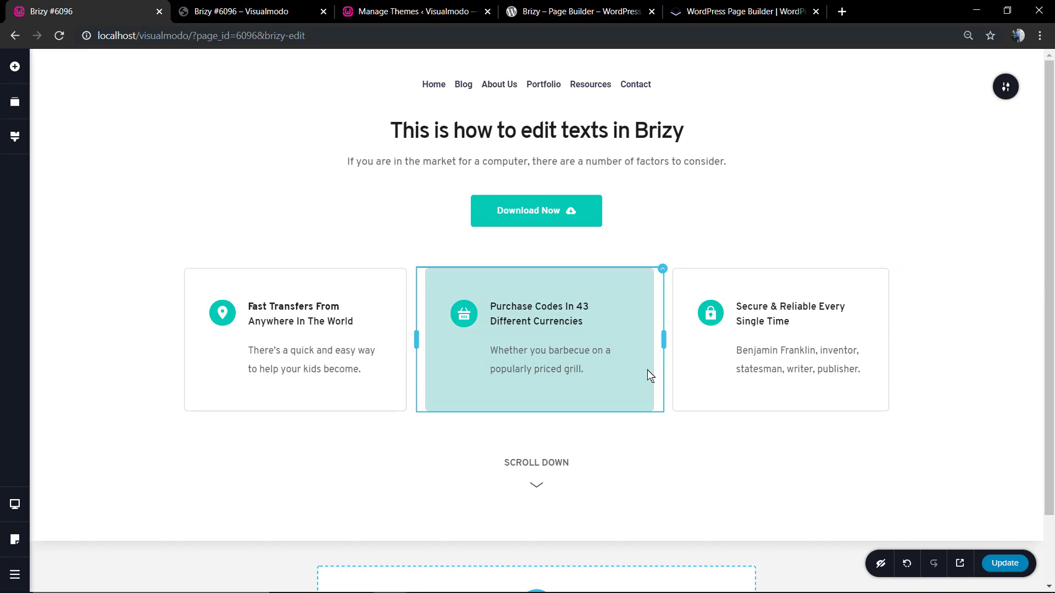
mouse_move(417, 332)
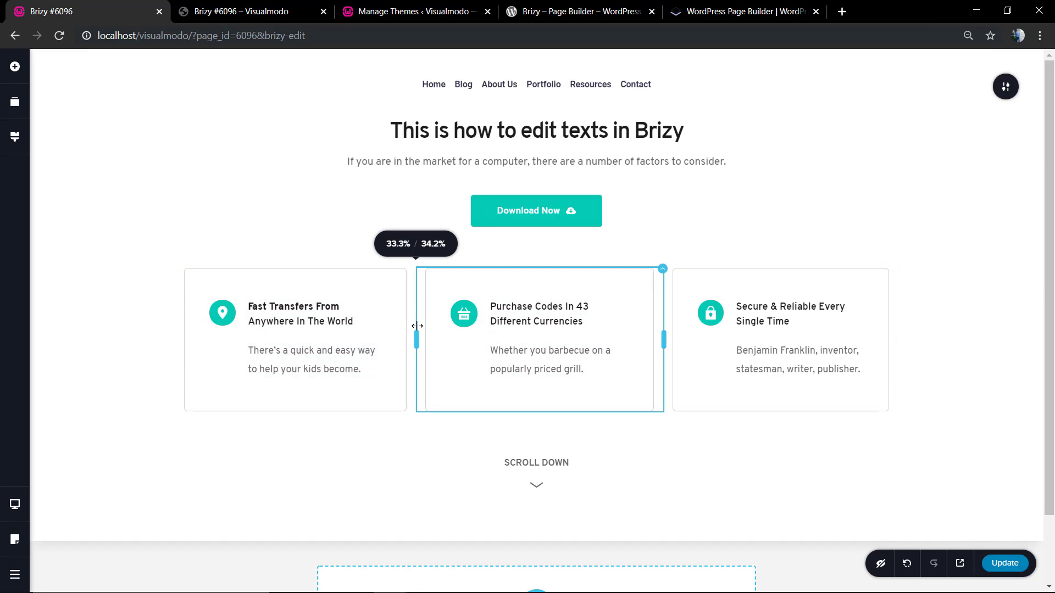
click(622, 311)
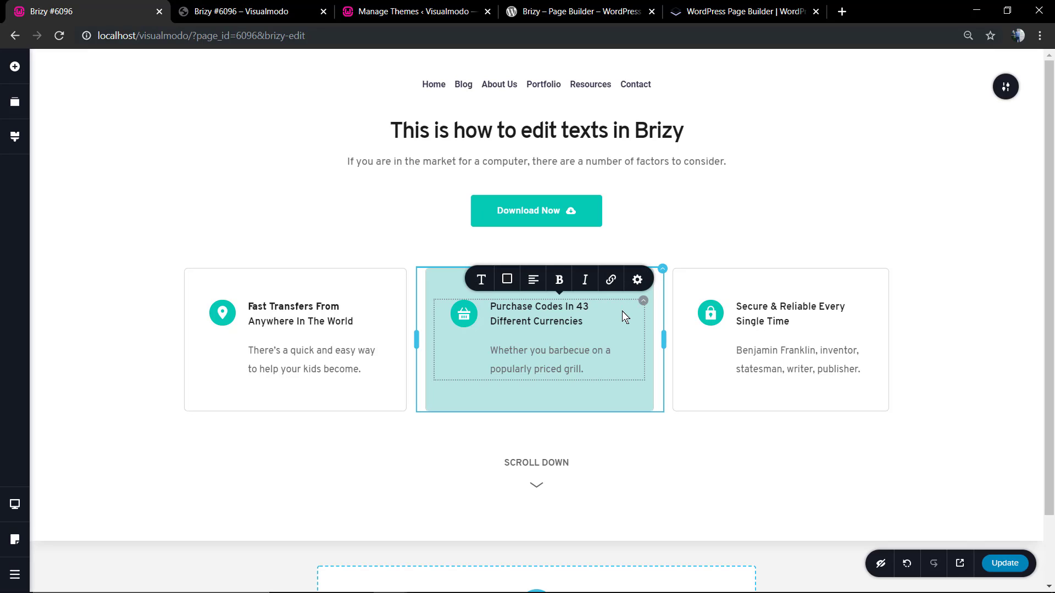
click(506, 281)
drag(493, 183, 543, 220)
click(352, 476)
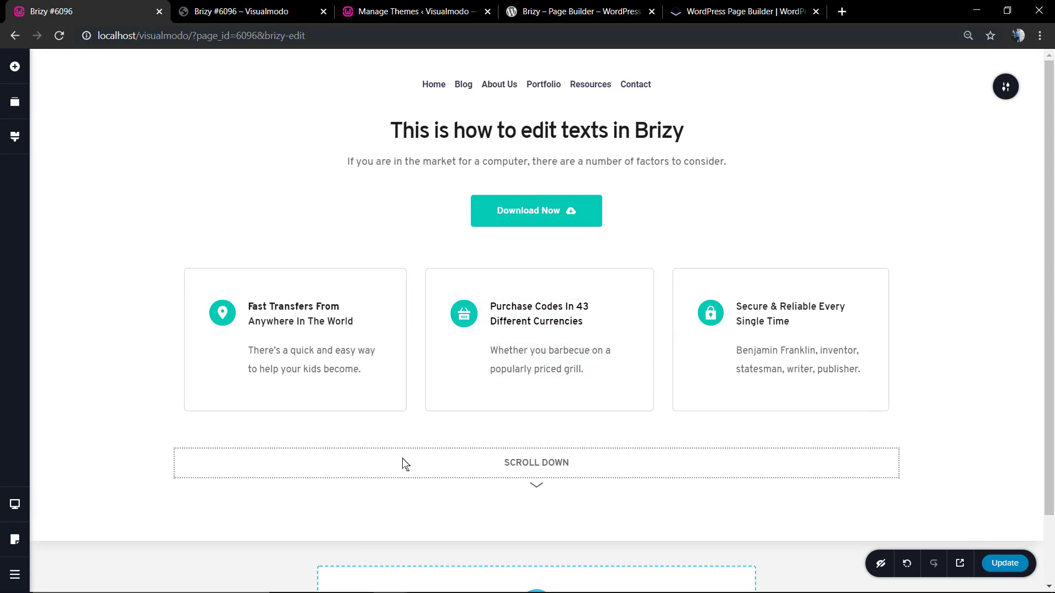
- Delete the page's existing info-box block from the Reorder Blocks list
scroll(521, 500, down, 2)
scroll(507, 423, up, 2)
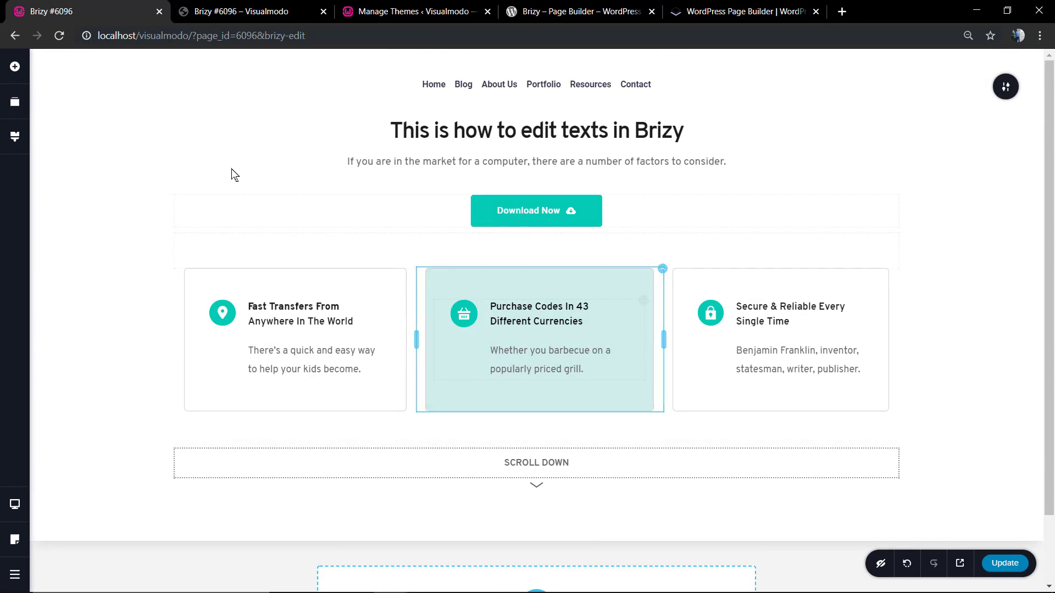
click(23, 96)
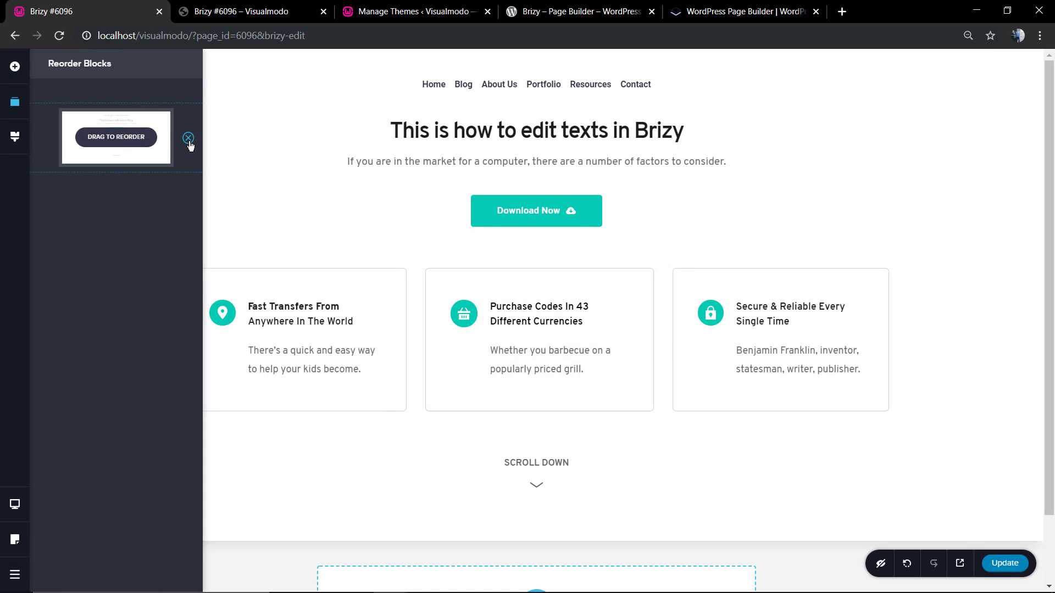
click(188, 137)
- Insert the quote block with three numbered steps from the Blocks library
click(542, 321)
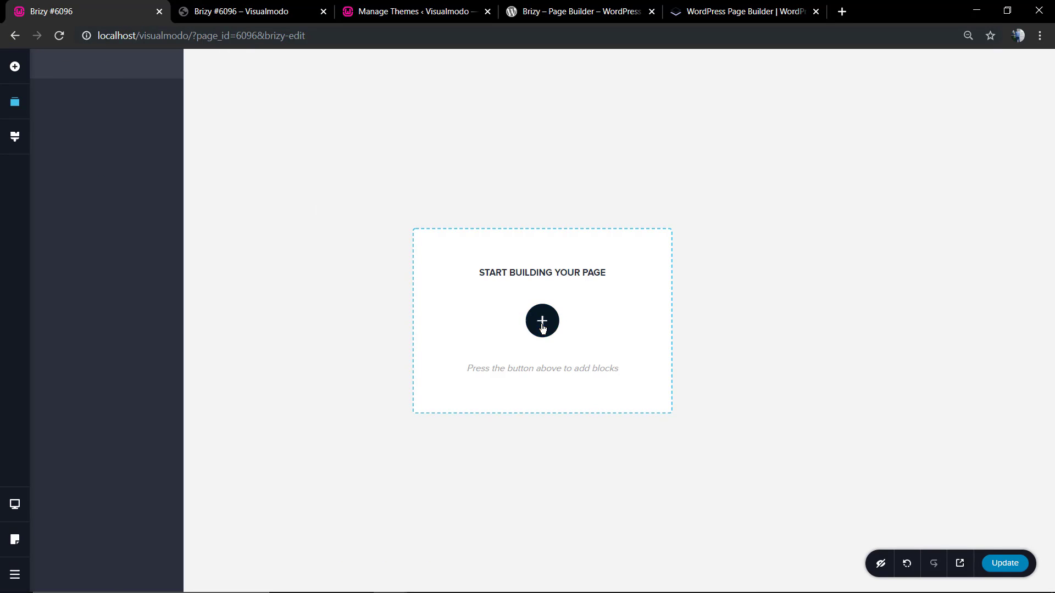
scroll(364, 286, down, 4)
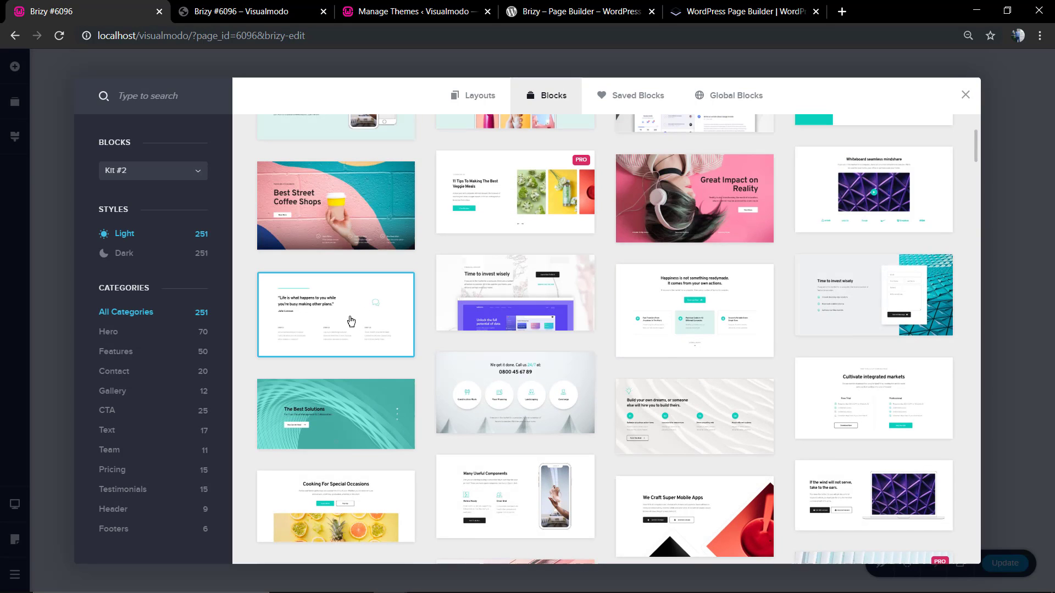
click(354, 326)
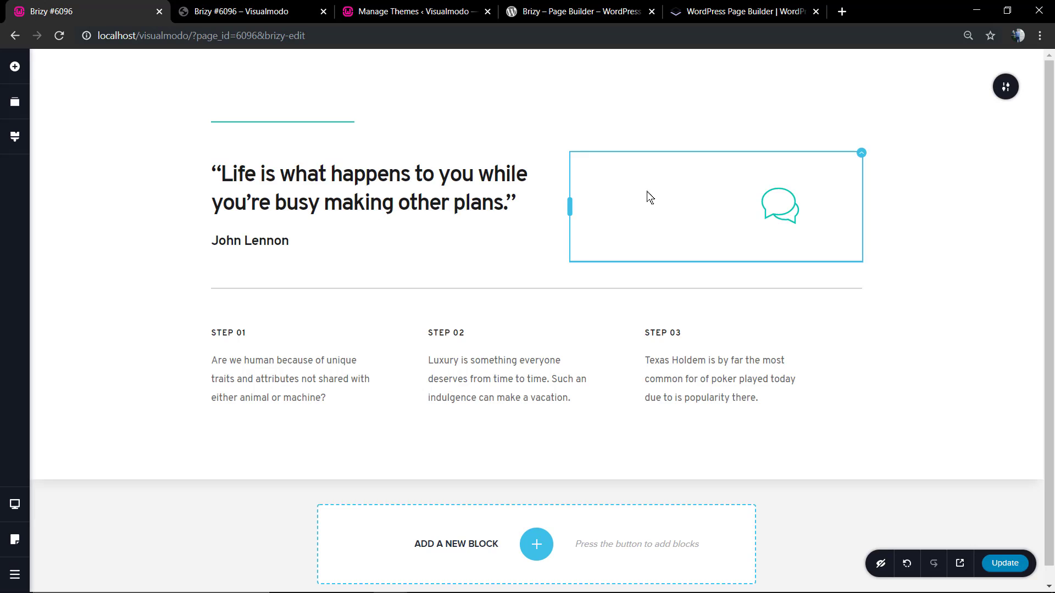
scroll(575, 300, down, 1)
scroll(423, 368, up, 1)
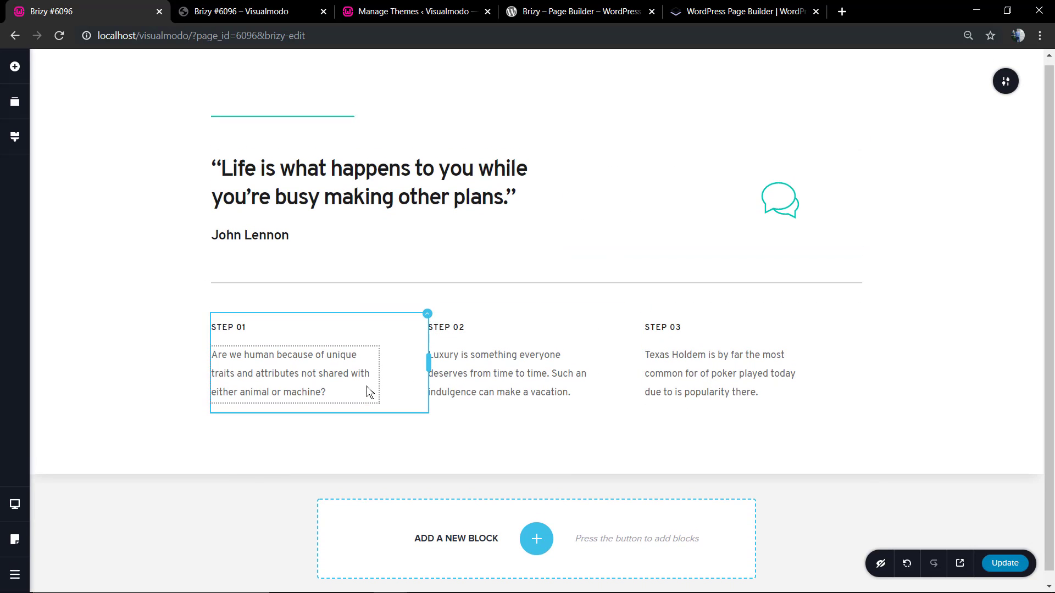